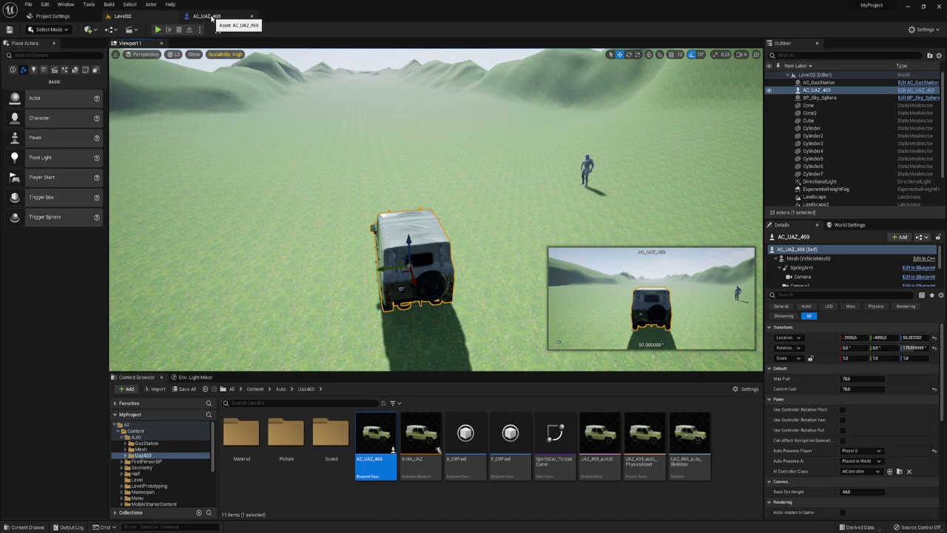
# Step: Switch to the AC_UAZ_469 Blueprint and pan its Event Graph to show the node clusters
pyautogui.click(210, 17)
pyautogui.moveTo(265, 205)
pyautogui.mouseDown(button='right')
pyautogui.moveTo(455, 261)
pyautogui.moveTo(199, 239)
pyautogui.mouseUp(button='right')
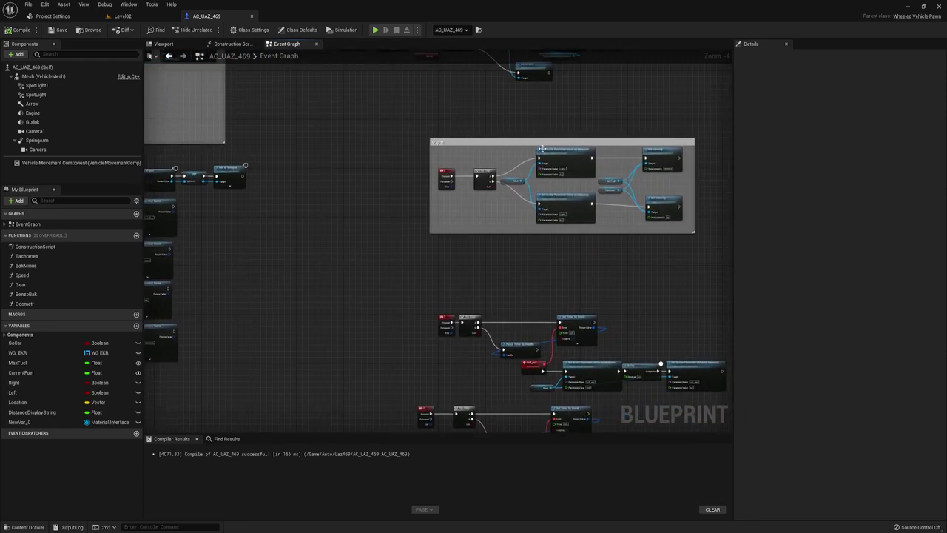
pyautogui.moveTo(184, 311)
pyautogui.mouseDown(button='right')
pyautogui.moveTo(488, 241)
pyautogui.moveTo(514, 215)
pyautogui.moveTo(509, 205)
pyautogui.mouseUp(button='right')
pyautogui.scroll(1, 488, 240)
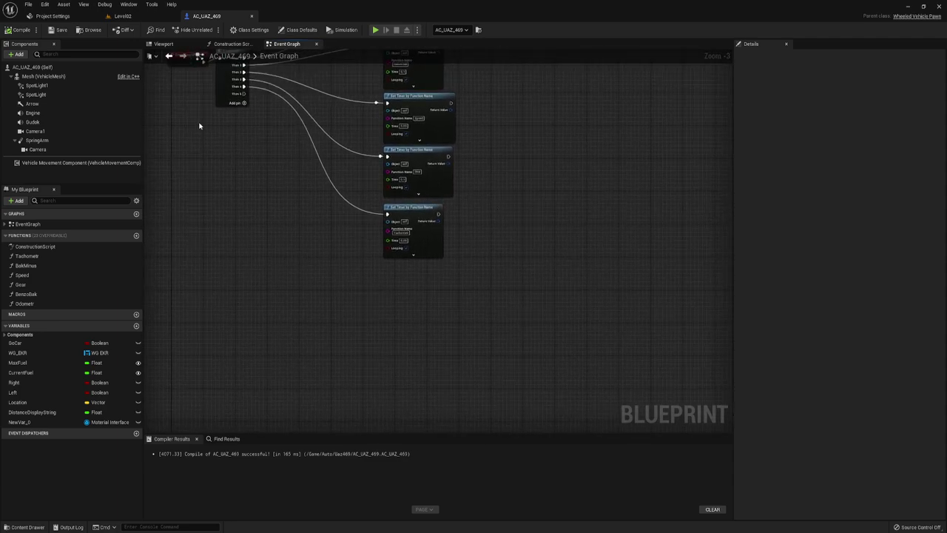
pyautogui.moveTo(244, 94)
pyautogui.mouseDown()
pyautogui.moveTo(373, 297)
pyautogui.moveTo(215, 131)
pyautogui.mouseUp()
pyautogui.moveTo(215, 131); pyautogui.dragTo(159, 131, button='right')
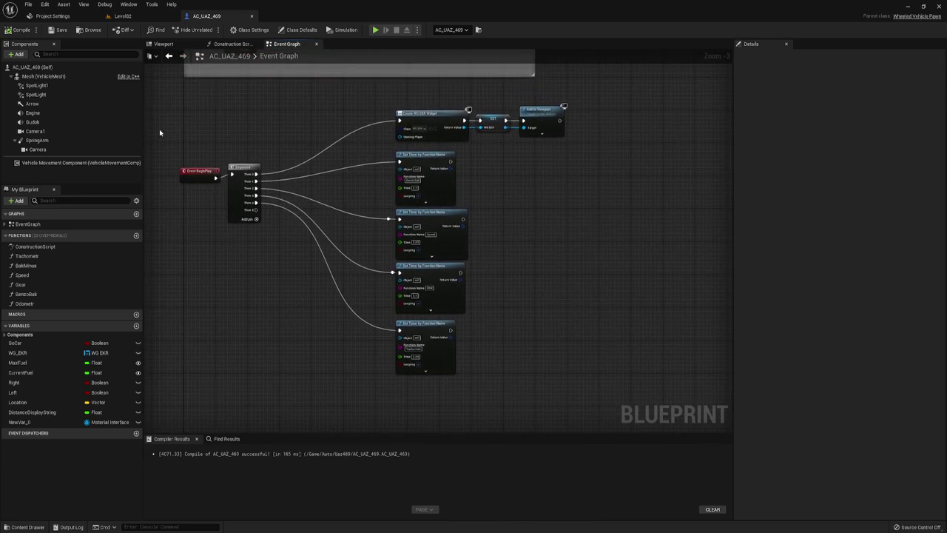
pyautogui.moveTo(173, 142); pyautogui.dragTo(268, 253)
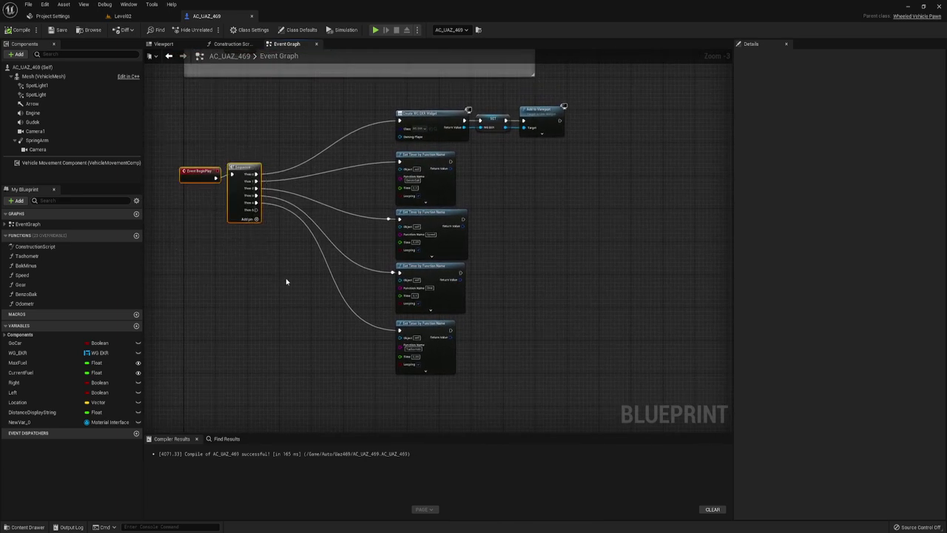
pyautogui.moveTo(287, 281); pyautogui.dragTo(202, 280, button='right')
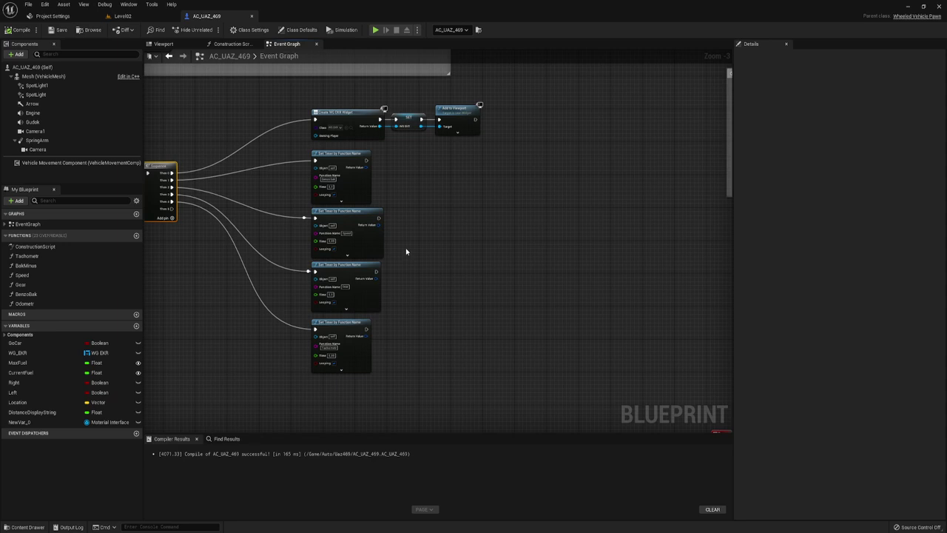
pyautogui.moveTo(224, 238); pyautogui.dragTo(366, 258, button='right')
pyautogui.moveTo(475, 143)
pyautogui.mouseDown(button='right')
pyautogui.moveTo(328, 254)
pyautogui.moveTo(359, 333)
pyautogui.mouseUp(button='right')
pyautogui.moveTo(286, 233); pyautogui.dragTo(337, 209)
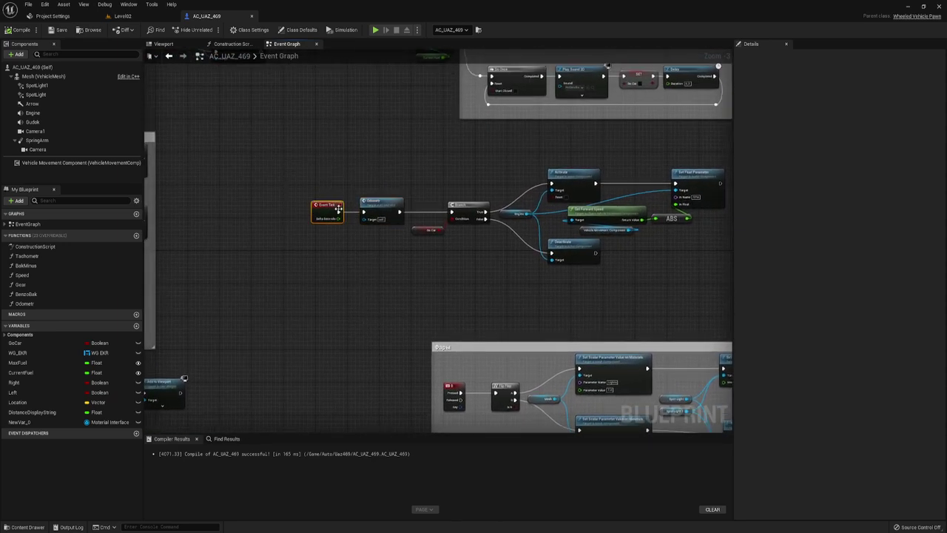
pyautogui.moveTo(328, 290); pyautogui.dragTo(422, 222, button='right')
pyautogui.moveTo(333, 341); pyautogui.dragTo(484, 195, button='right')
pyautogui.scroll(1, 563, 256)
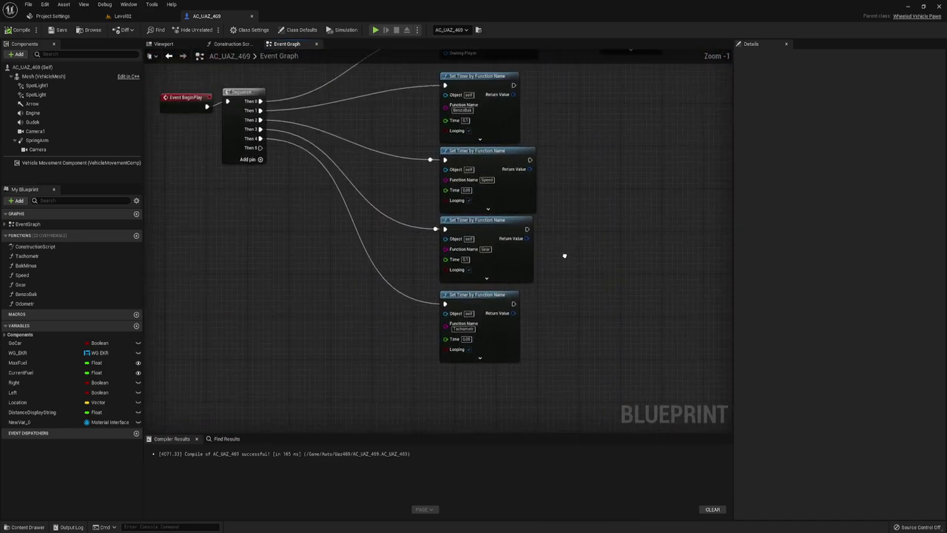
pyautogui.moveTo(564, 255); pyautogui.dragTo(541, 233, button='right')
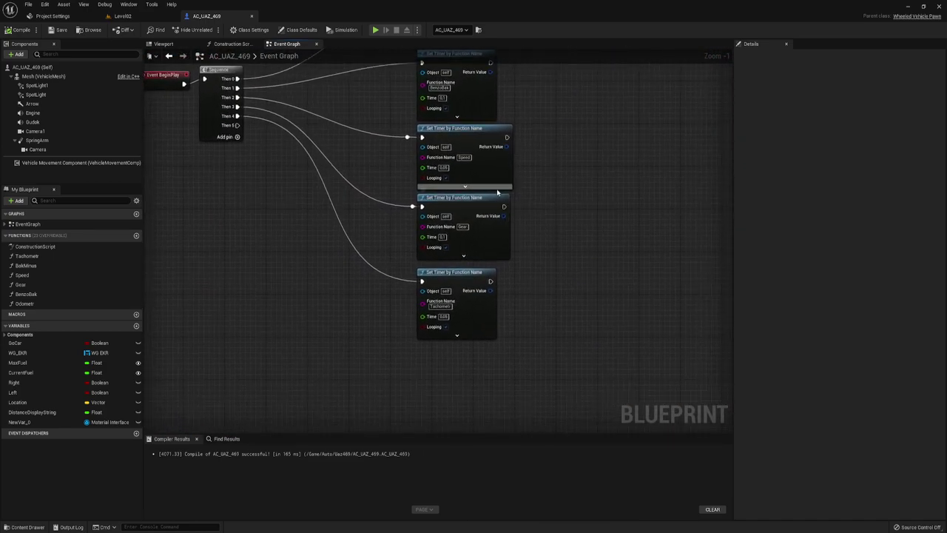
pyautogui.scroll(-4, 547, 190)
pyautogui.moveTo(548, 190); pyautogui.dragTo(440, 229, button='right')
pyautogui.moveTo(388, 141); pyautogui.dragTo(515, 334)
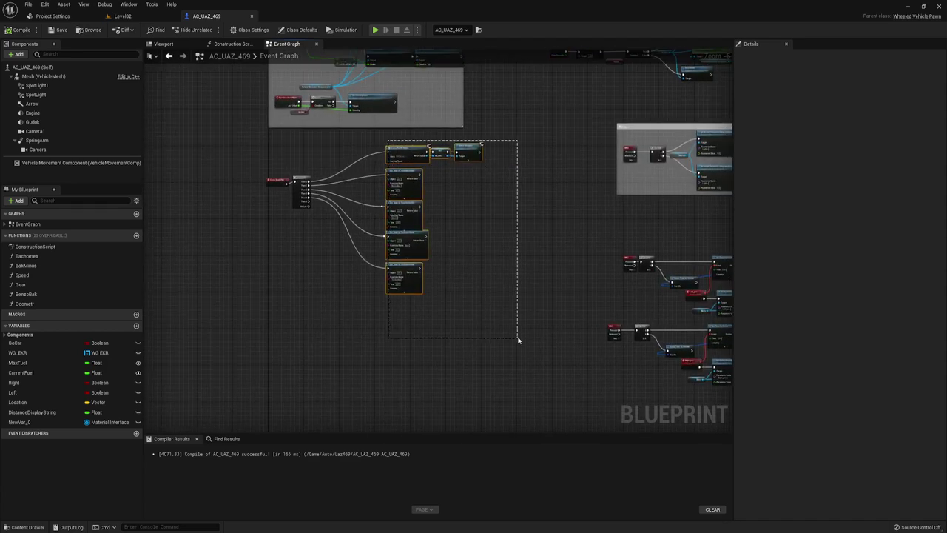
pyautogui.scroll(4, 456, 311)
# Step: Change the Tachometr Set Timer by Function Name Time value to 0.05 seconds
pyautogui.moveTo(492, 292); pyautogui.dragTo(546, 303, button='right')
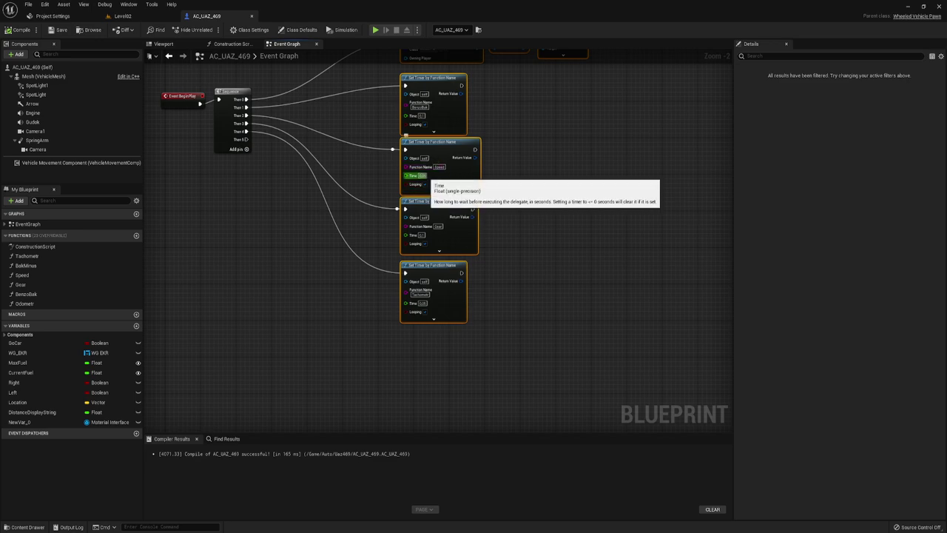
pyautogui.scroll(2, 427, 235)
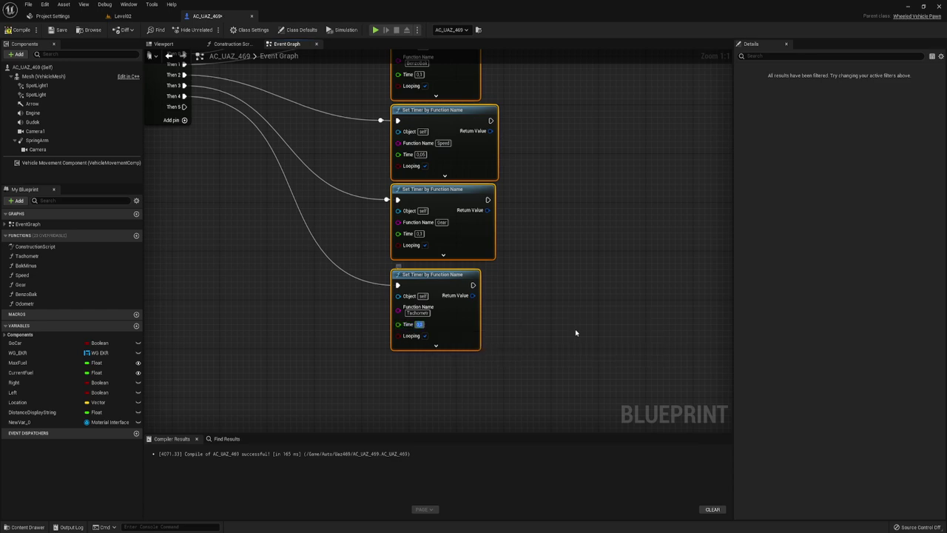
pyautogui.click(419, 325)
pyautogui.moveTo(489, 312); pyautogui.dragTo(476, 288, button='right')
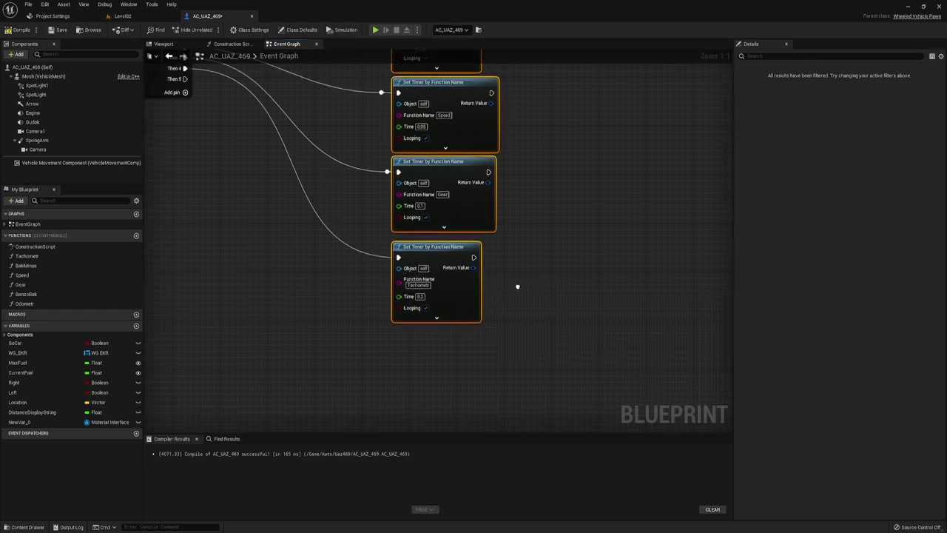
pyautogui.click(405, 302)
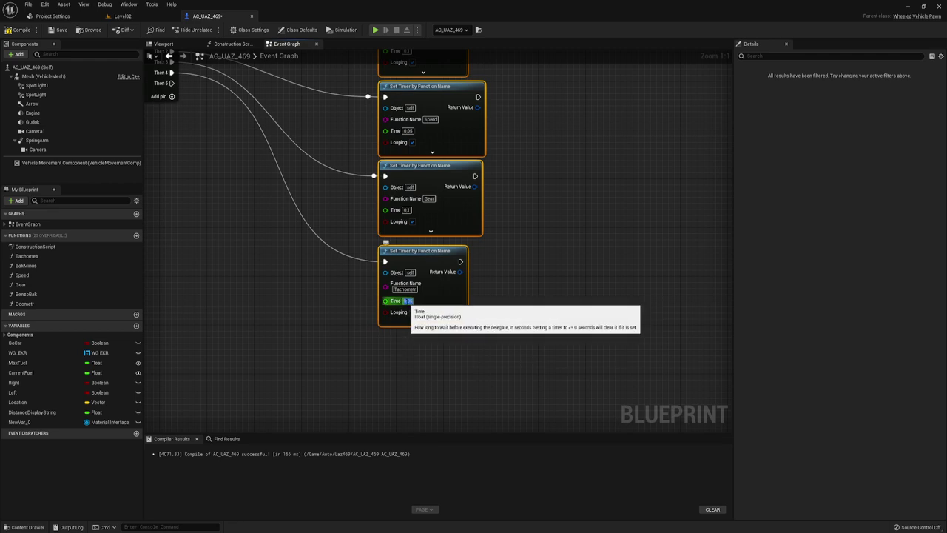
pyautogui.moveTo(269, 250); pyautogui.dragTo(345, 269, button='right')
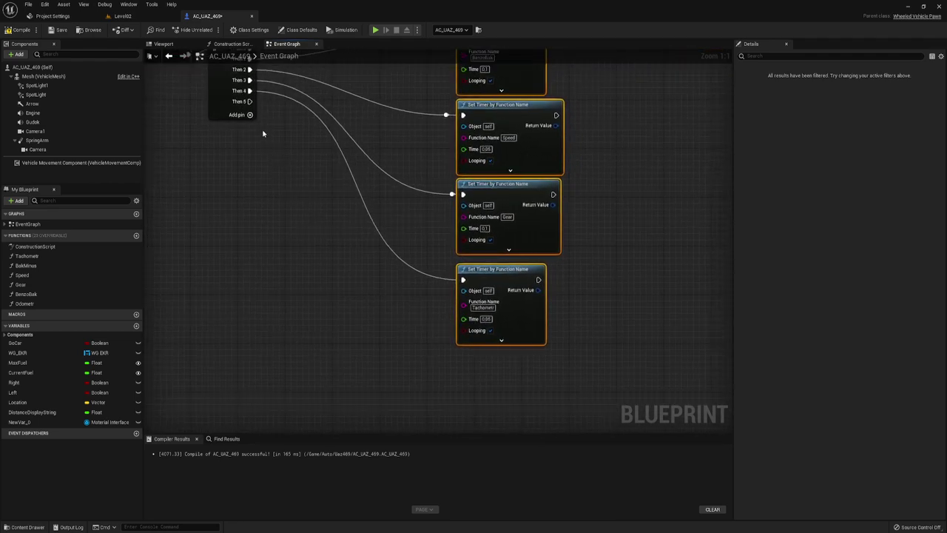
# Step: Add a Set Timer by Event node off the sequence's Then 5 output
pyautogui.moveTo(249, 101); pyautogui.dragTo(391, 381)
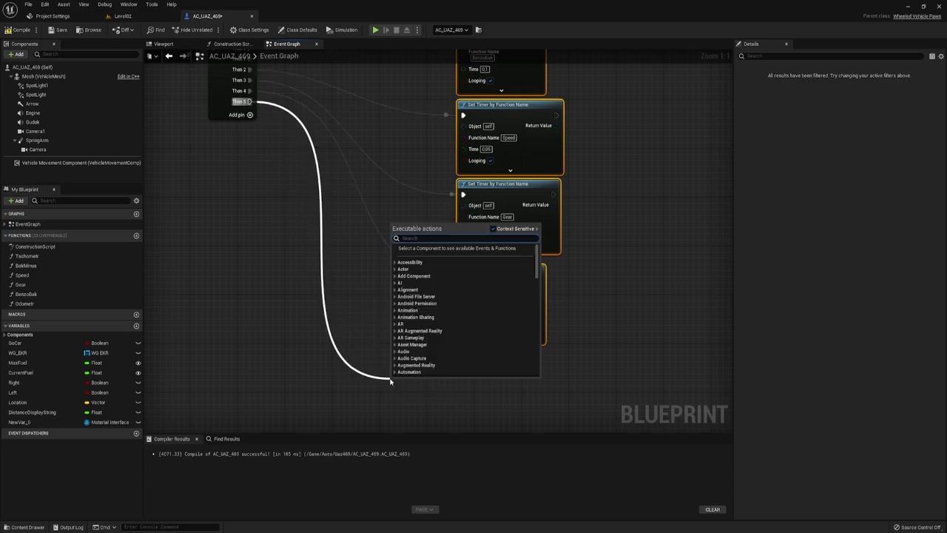
pyautogui.write('set tim')
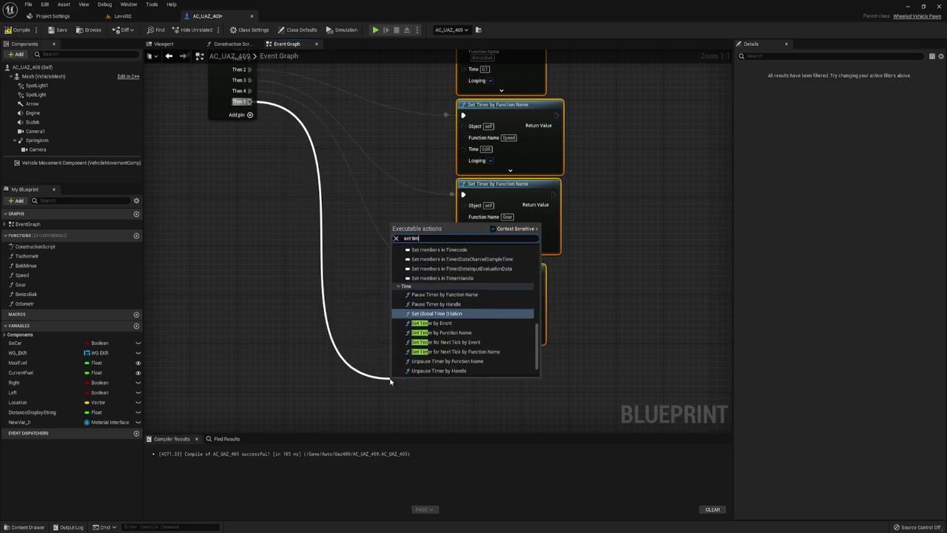
pyautogui.write('er')
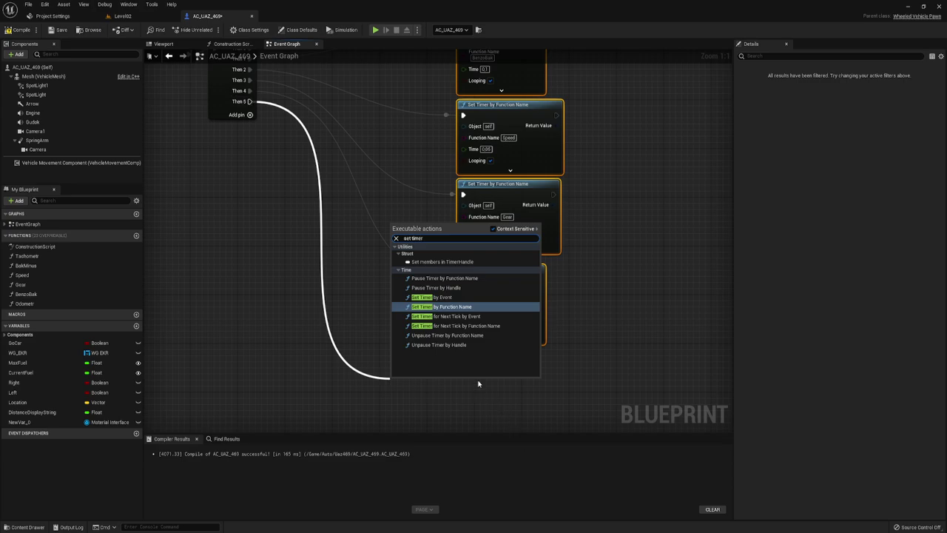
pyautogui.click(434, 297)
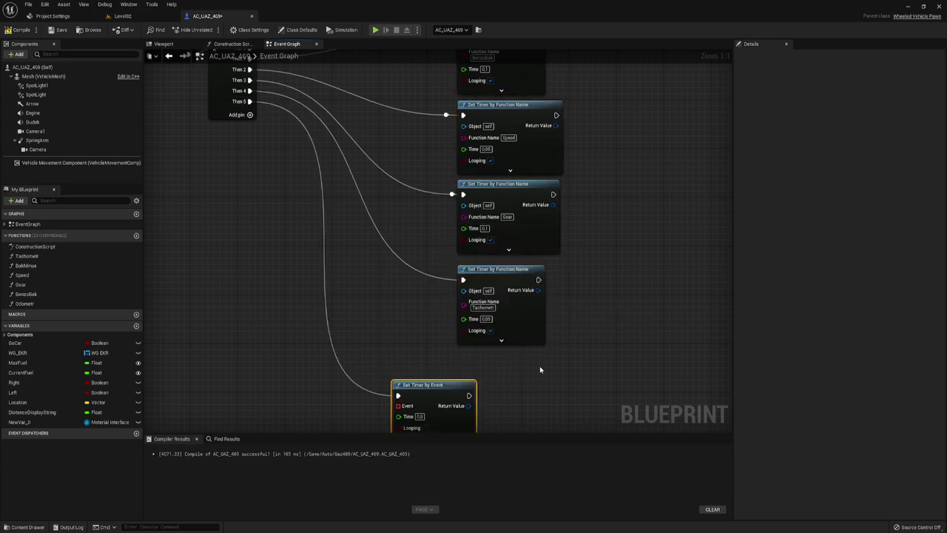
pyautogui.moveTo(540, 367); pyautogui.dragTo(410, 203, button='right')
pyautogui.moveTo(301, 215)
pyautogui.mouseDown()
pyautogui.moveTo(367, 213)
pyautogui.moveTo(277, 341)
pyautogui.mouseUp()
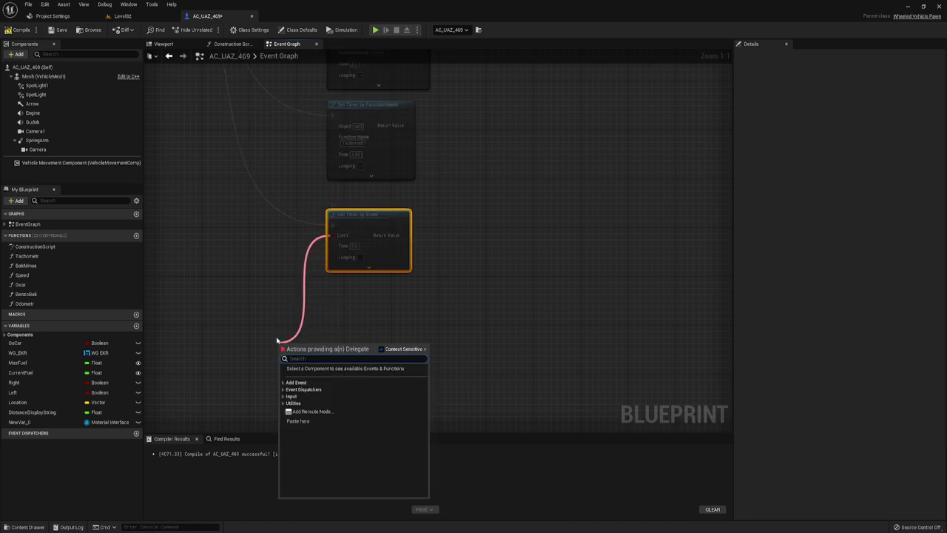
# Step: Bind a new custom event named SpeedLimit to the timer's Event pin
pyautogui.write('cust')
pyautogui.press('Return')
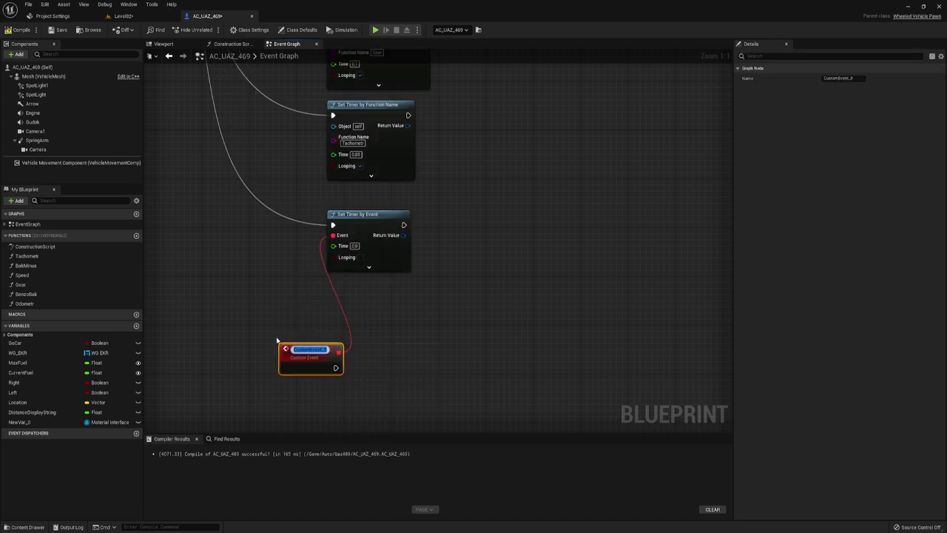
pyautogui.write('Speed')
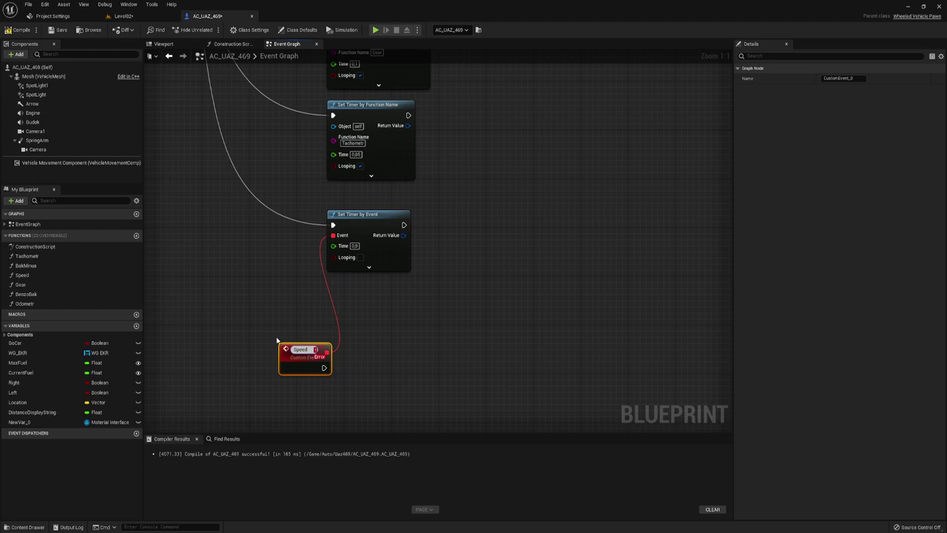
pyautogui.write('mit')
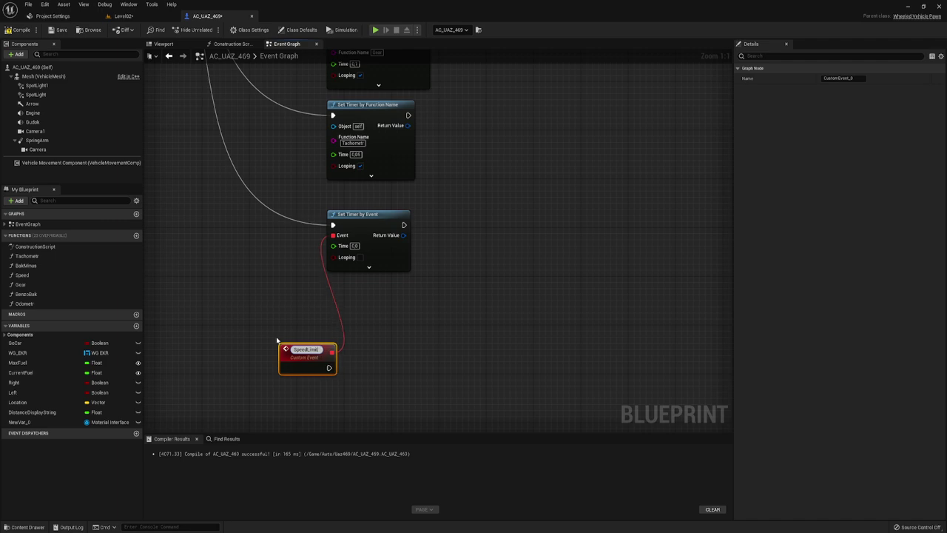
pyautogui.press('Return')
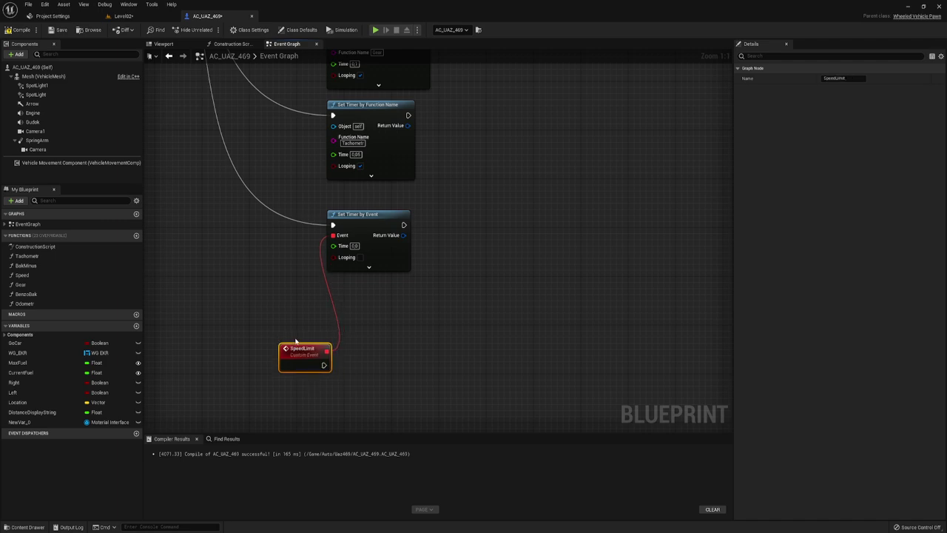
# Step: Set the Set Timer by Event Time to 0.1, tick Looping, and tidy the SpeedLimit node
pyautogui.moveTo(295, 344); pyautogui.dragTo(260, 301)
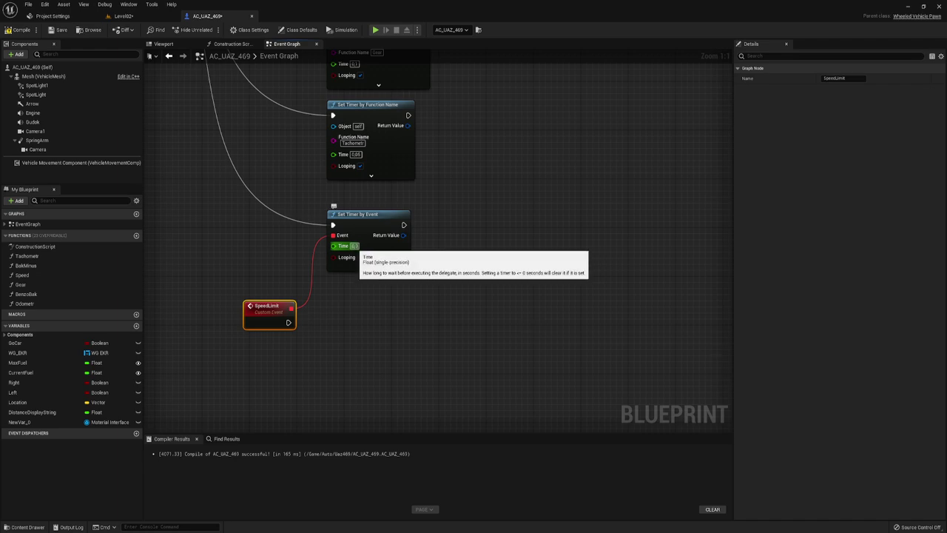
pyautogui.click(354, 246)
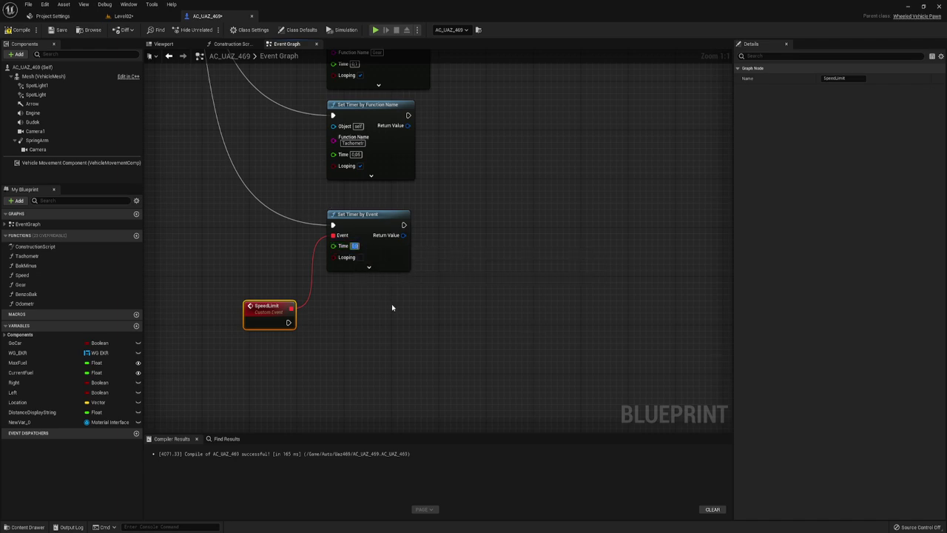
pyautogui.write('0.')
pyautogui.write('1')
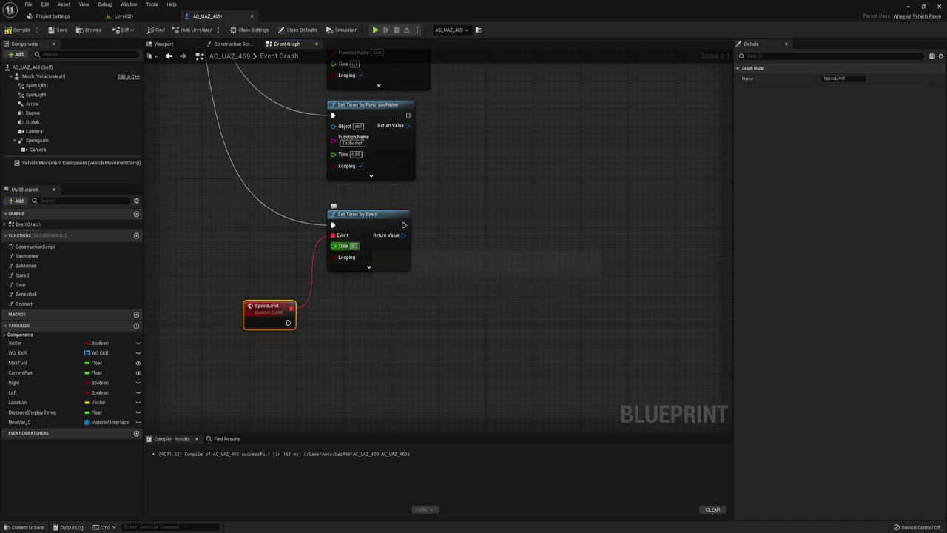
pyautogui.click(361, 258)
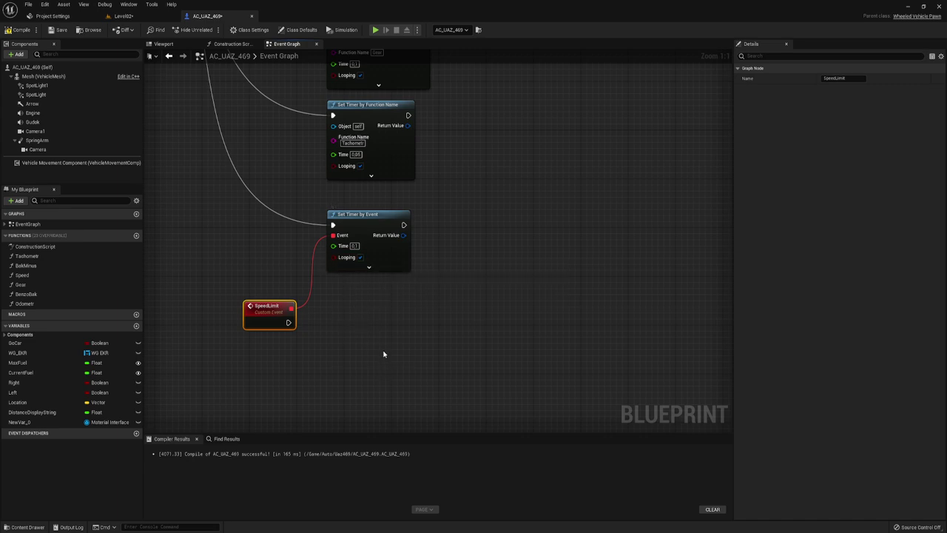
pyautogui.moveTo(386, 355); pyautogui.dragTo(389, 293, button='right')
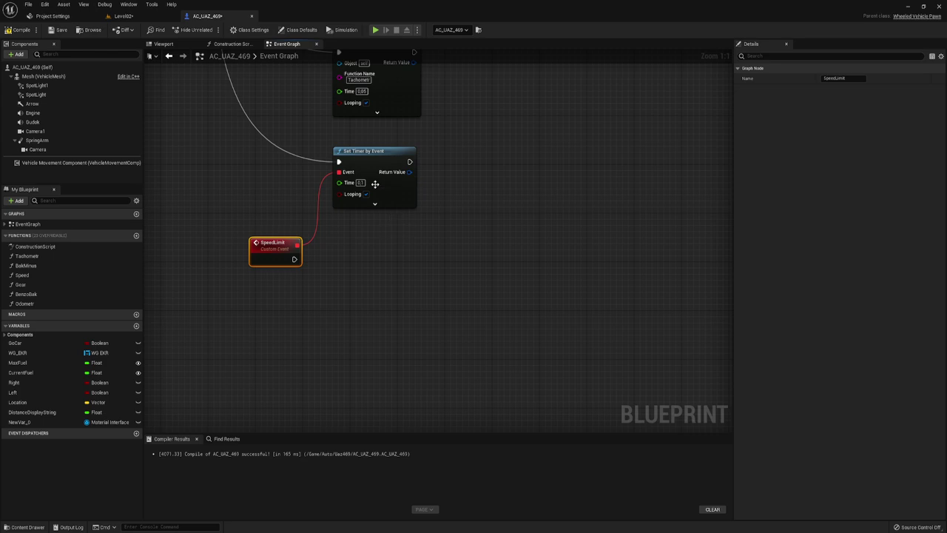
pyautogui.moveTo(383, 234)
pyautogui.mouseDown(button='right')
pyautogui.moveTo(319, 213)
pyautogui.moveTo(336, 236)
pyautogui.mouseUp(button='right')
pyautogui.moveTo(263, 208); pyautogui.dragTo(241, 218)
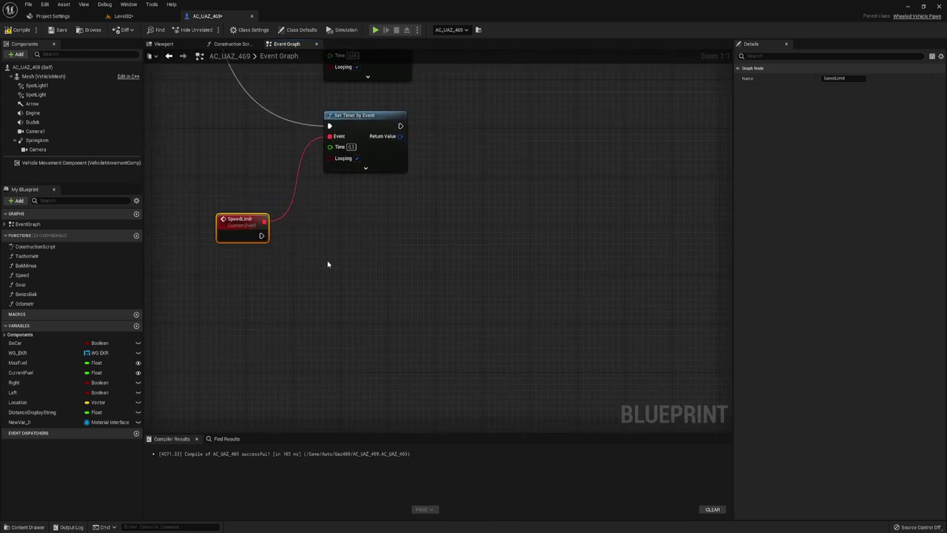
pyautogui.moveTo(345, 255)
pyautogui.mouseDown(button='right')
pyautogui.moveTo(386, 270)
pyautogui.moveTo(374, 273)
pyautogui.mouseUp(button='right')
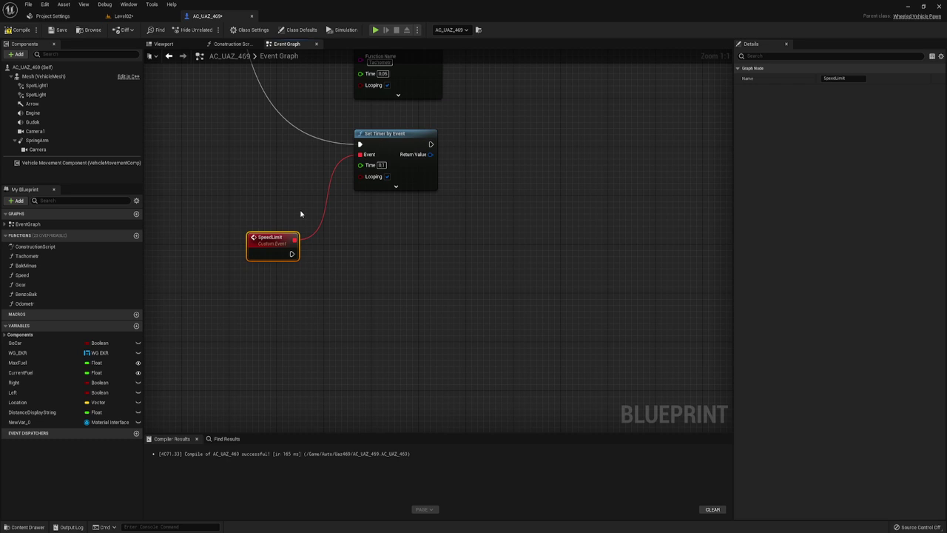
# Step: Open the Speed function graph and select its forward-speed nodes
pyautogui.click(23, 275)
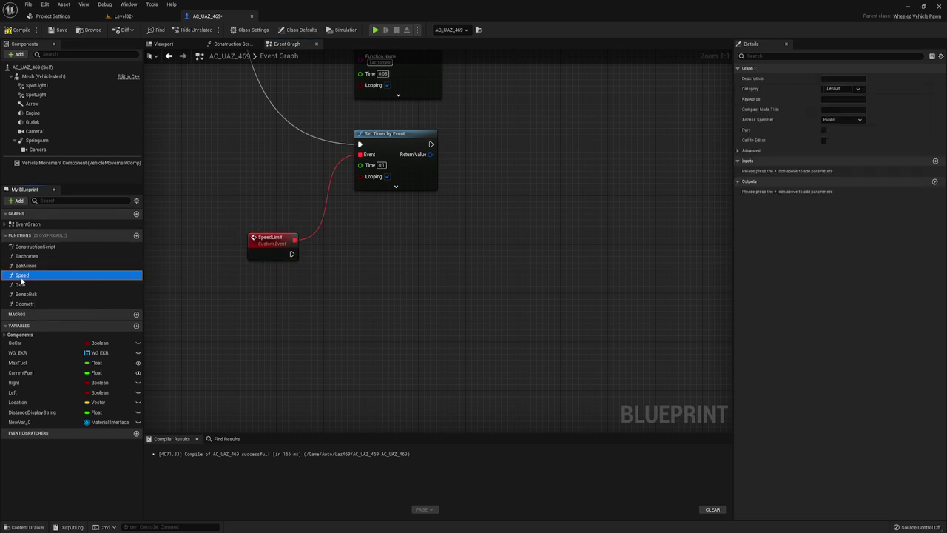
pyautogui.doubleClick(22, 276)
pyautogui.moveTo(334, 291); pyautogui.dragTo(292, 277, button='right')
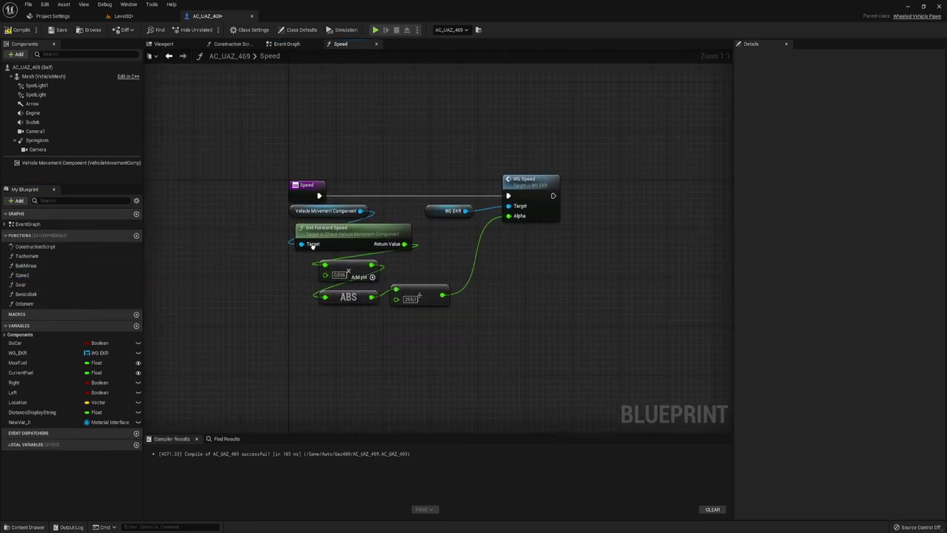
pyautogui.moveTo(255, 205); pyautogui.dragTo(396, 244)
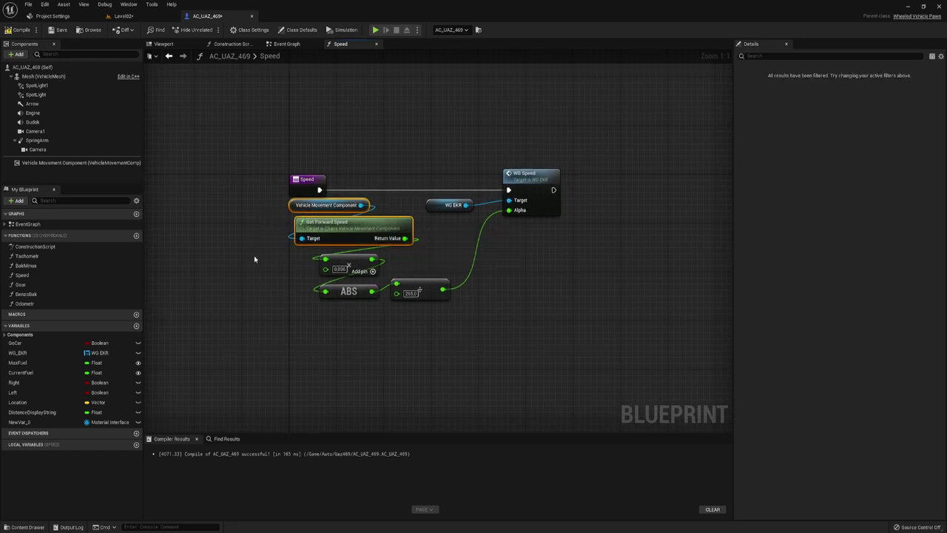
pyautogui.moveTo(259, 266); pyautogui.dragTo(354, 273)
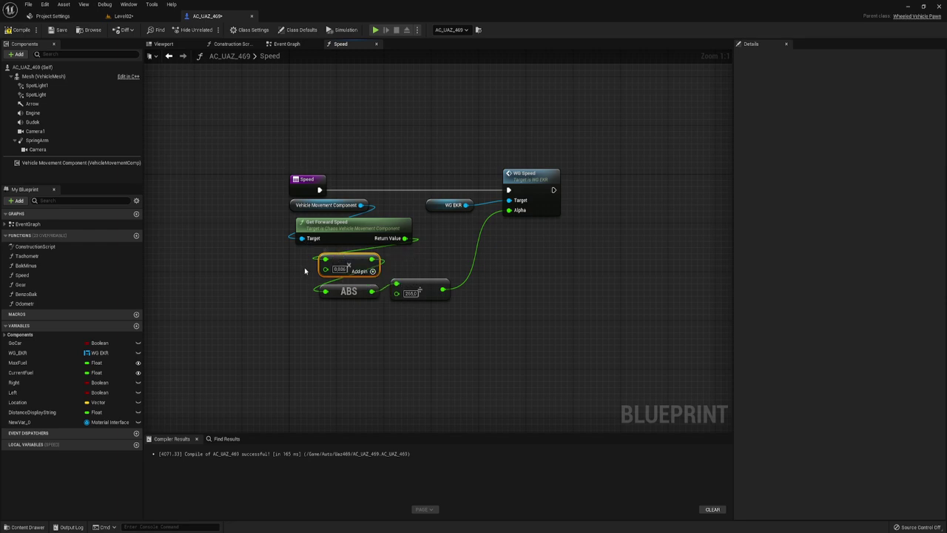
# Step: Copy the Vehicle Movement Component and Get Forward Speed nodes and return to the Event Graph
pyautogui.click(286, 44)
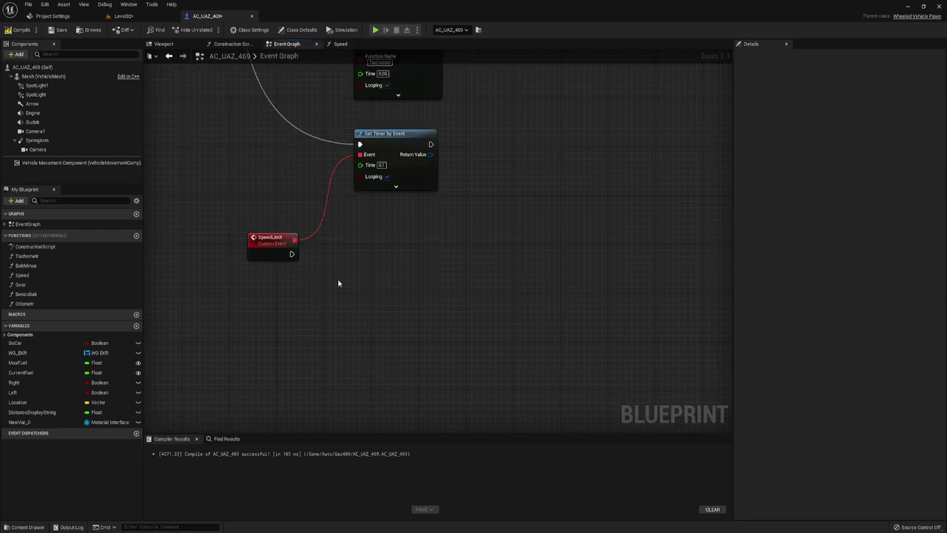
pyautogui.scroll(1, 296, 281)
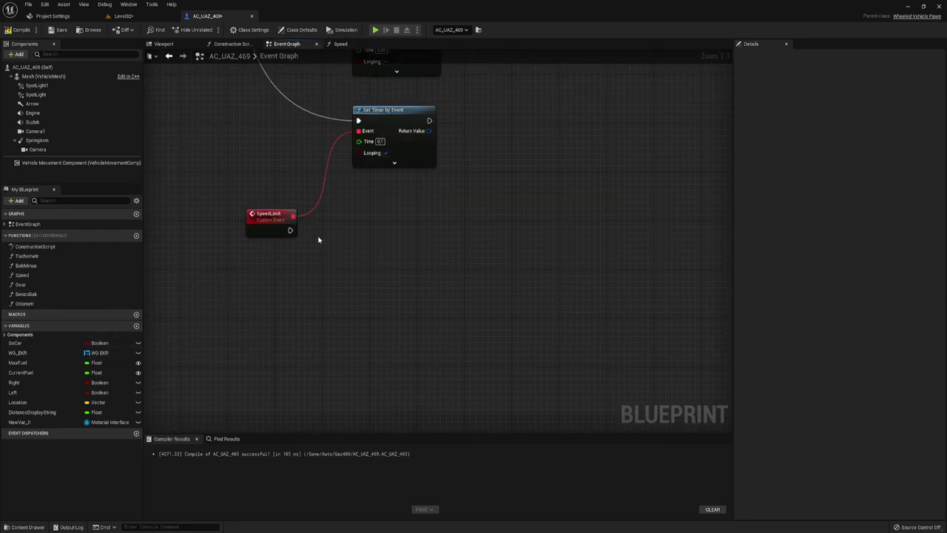
pyautogui.click(340, 44)
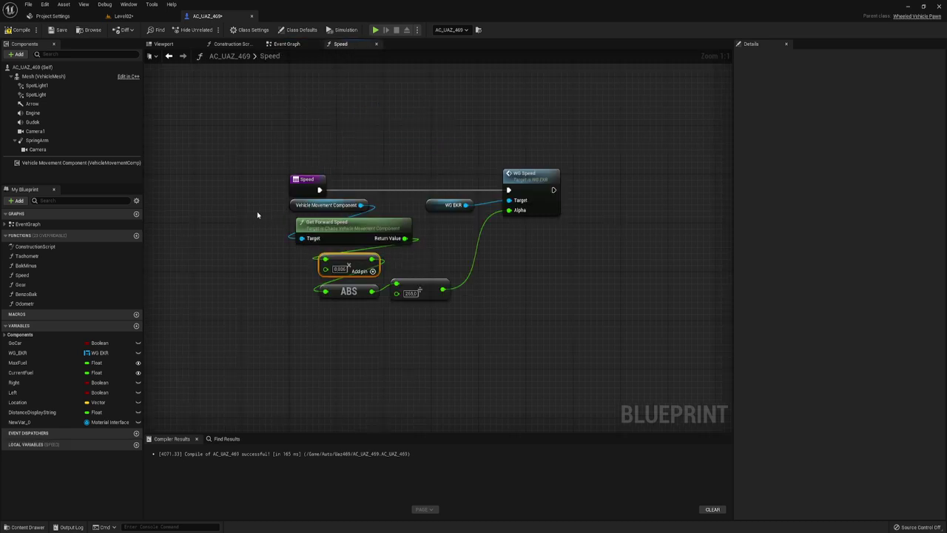
pyautogui.moveTo(258, 214); pyautogui.dragTo(348, 222)
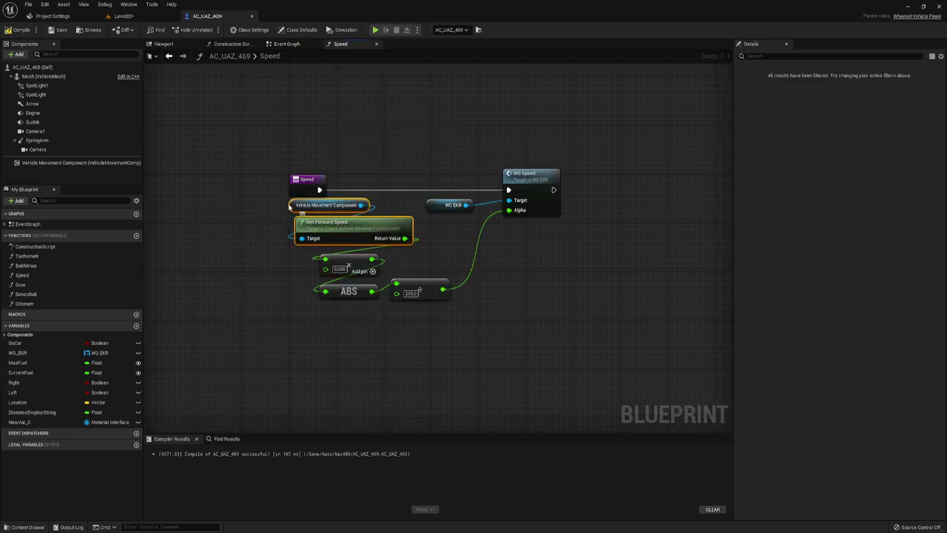
pyautogui.click(290, 44)
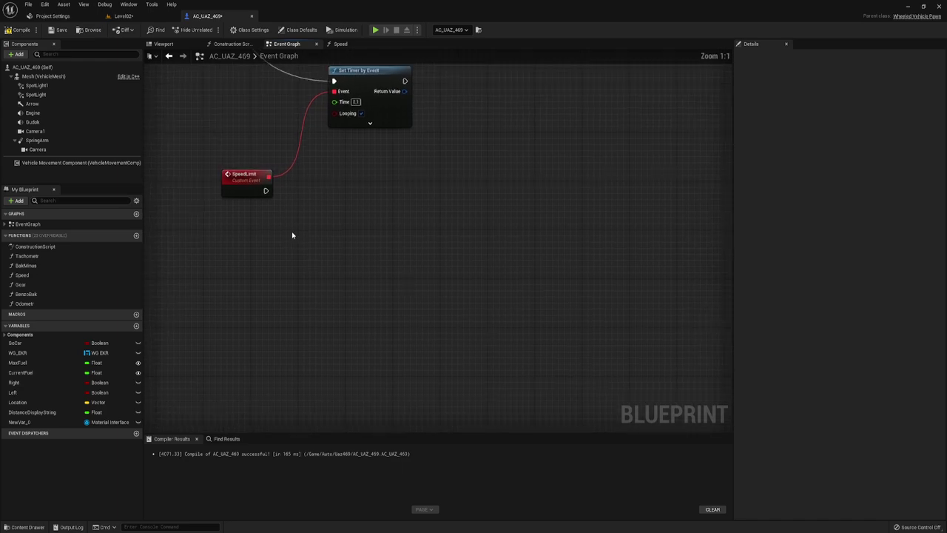
# Step: Paste the copied forward-speed nodes beside the SpeedLimit event
pyautogui.hotkey('ctrl', 'v')
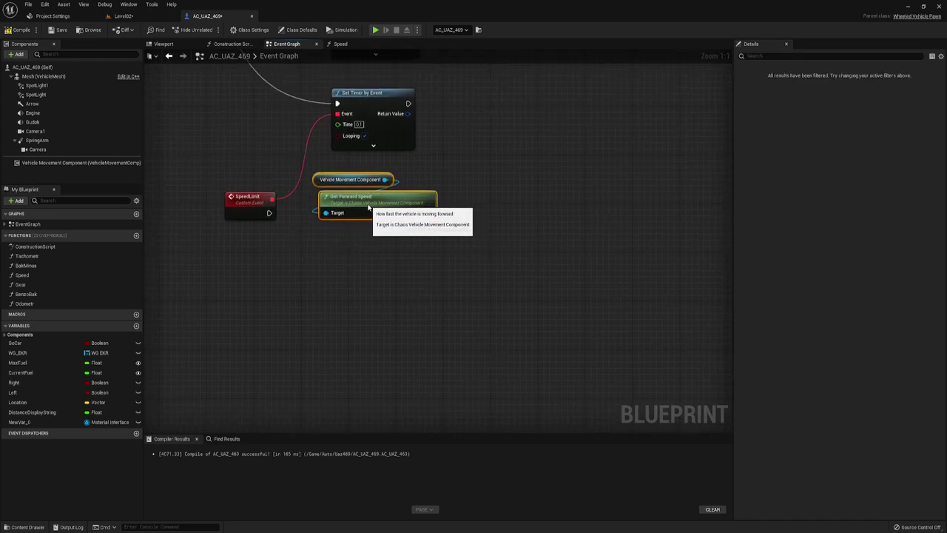
pyautogui.moveTo(342, 168); pyautogui.dragTo(423, 240)
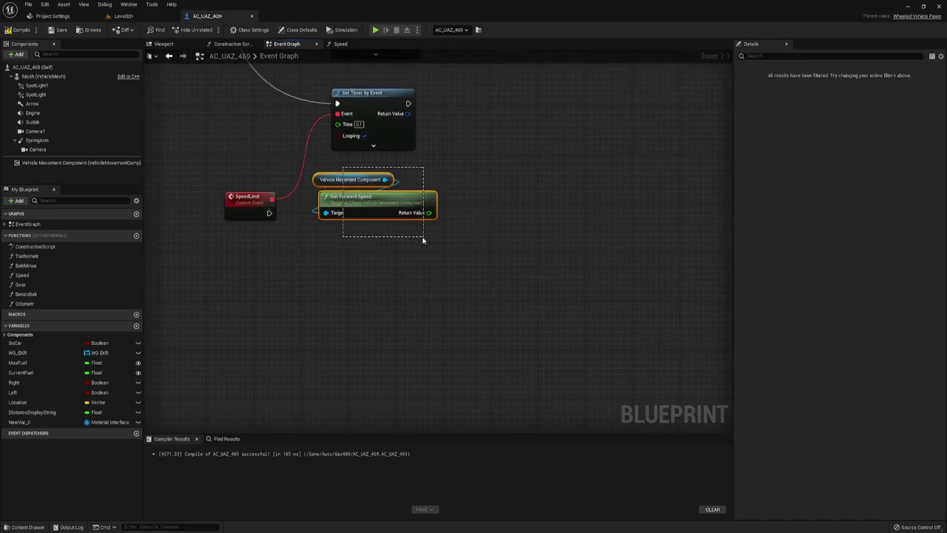
pyautogui.click(307, 245)
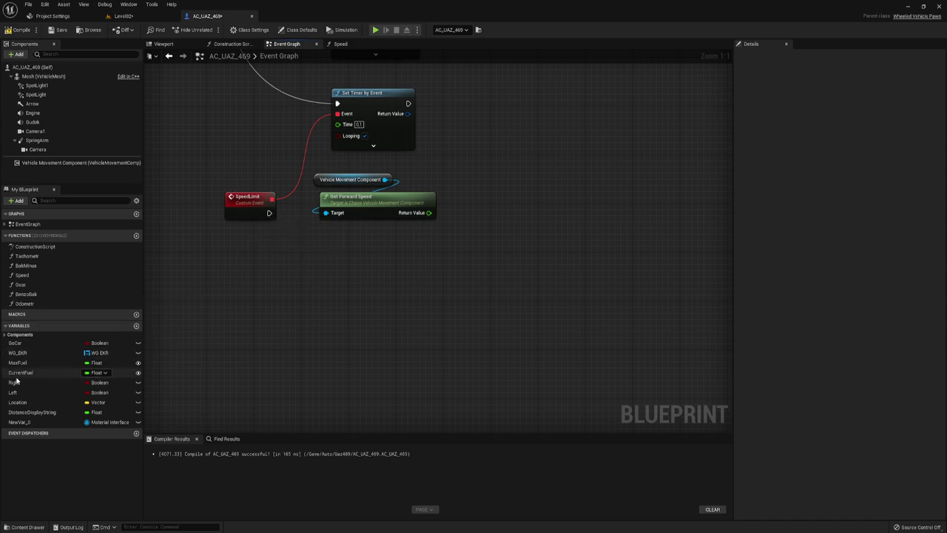
# Step: Add an instance-editable Float variable named SpeedLimit_Var, then go to Level02
pyautogui.click(136, 326)
pyautogui.write('Sp')
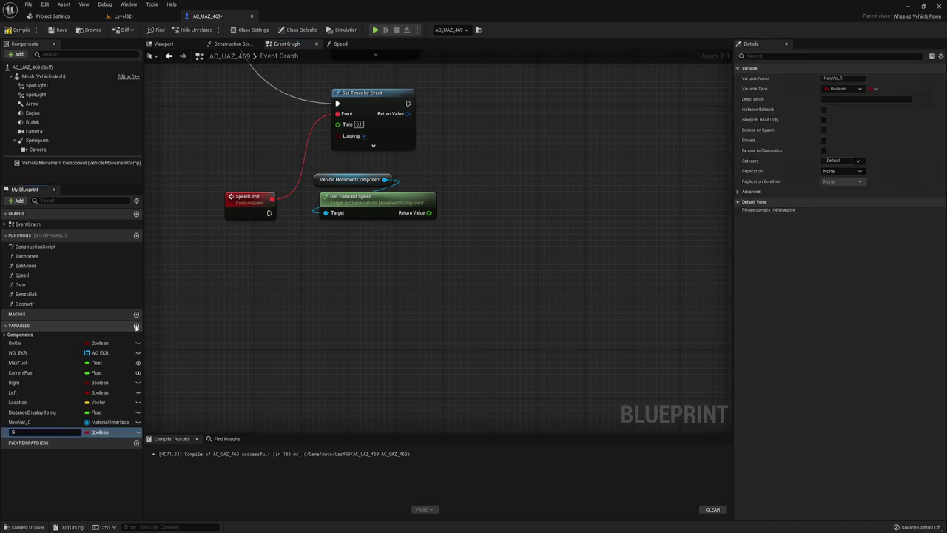
pyautogui.write('eed')
pyautogui.write('Limit')
pyautogui.write('_Var')
pyautogui.press('Return')
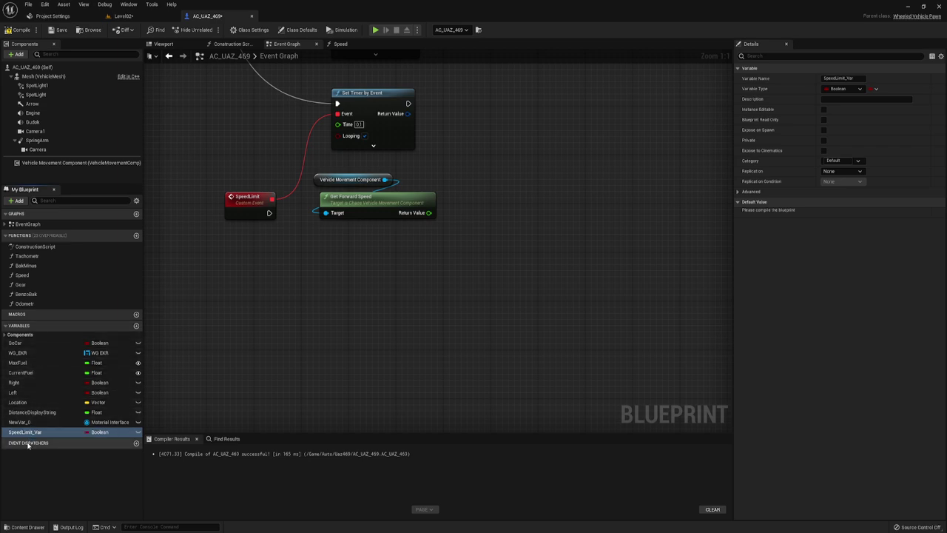
pyautogui.click(111, 432)
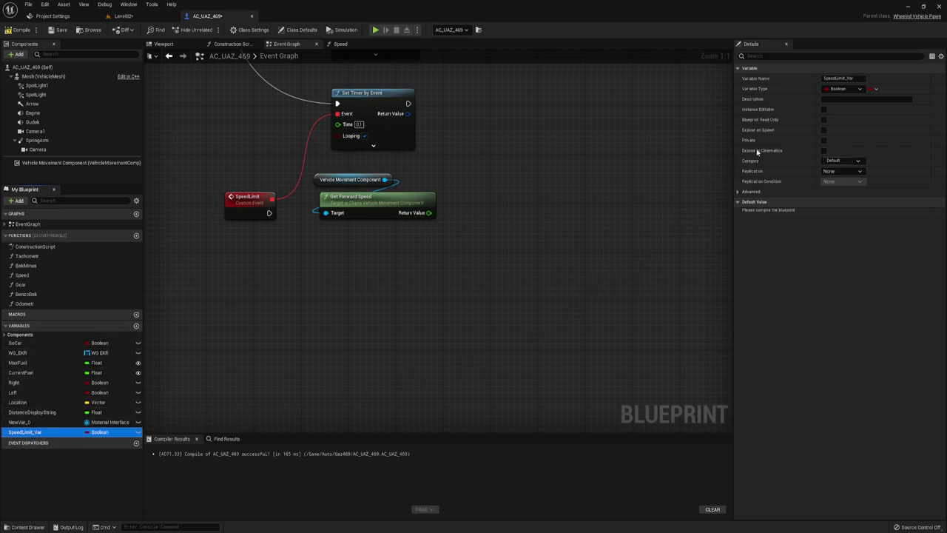
pyautogui.click(842, 89)
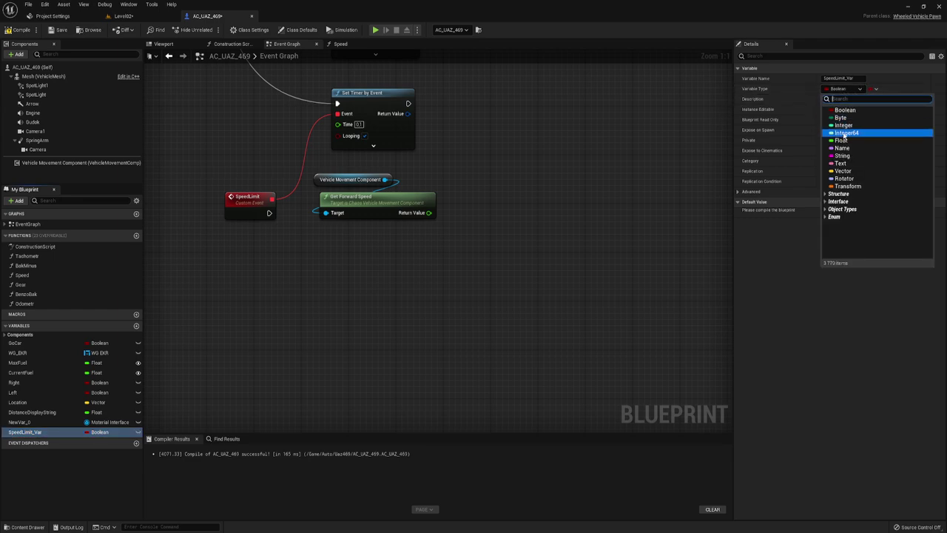
pyautogui.click(826, 141)
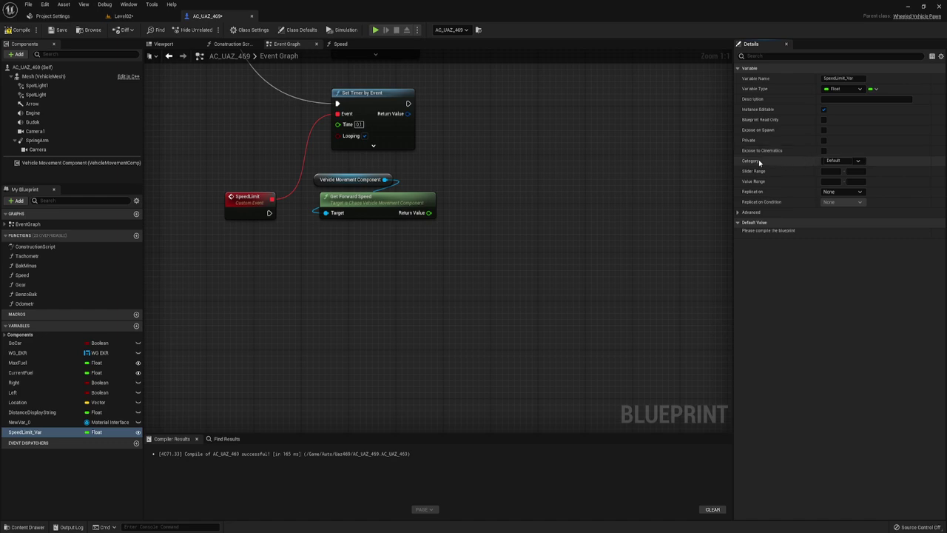
pyautogui.click(124, 16)
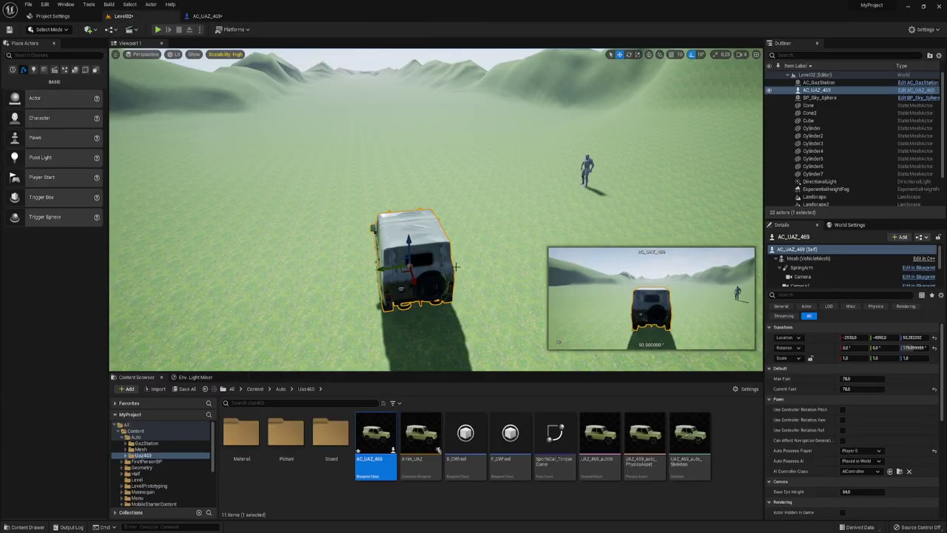
# Step: Select the UAZ car, set its Speed Limit Var to 40, and recompile AC_UAZ_469
pyautogui.click(457, 266)
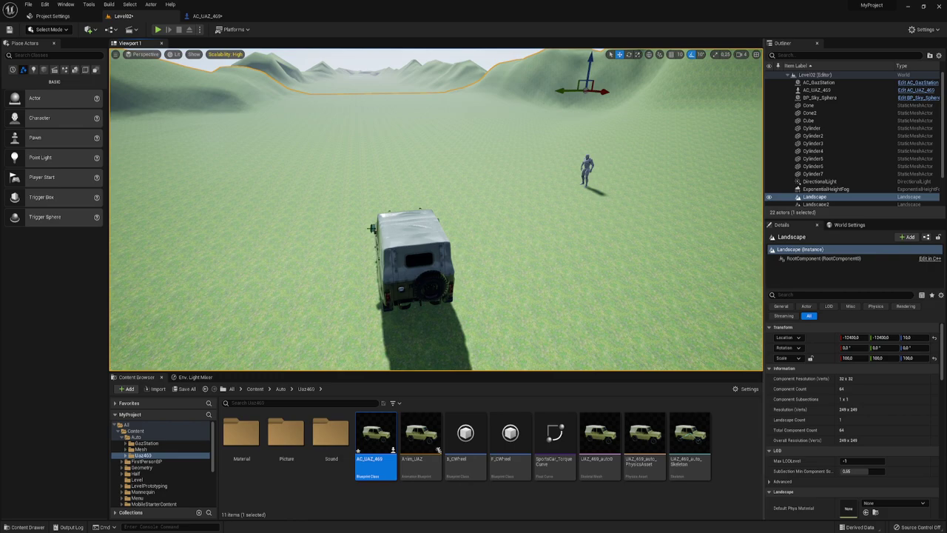
pyautogui.click(372, 228)
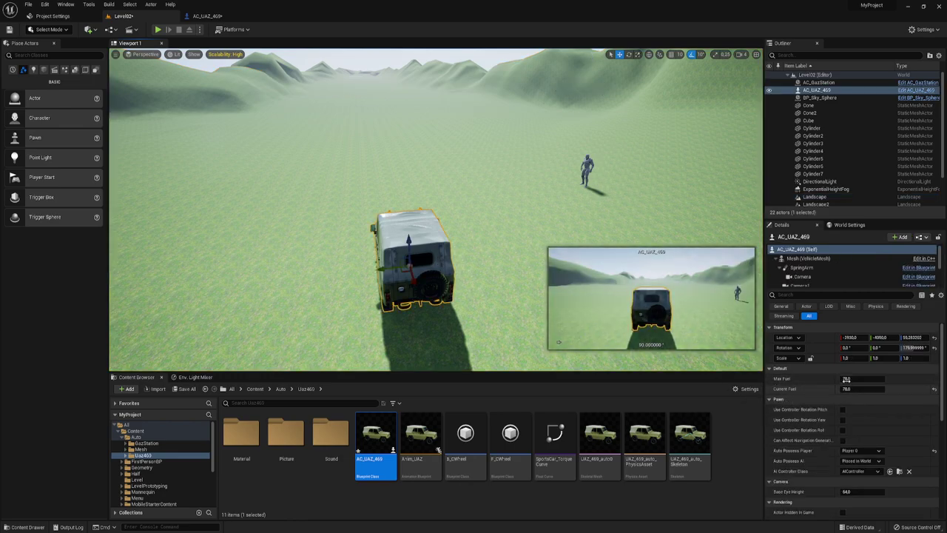
pyautogui.click(206, 16)
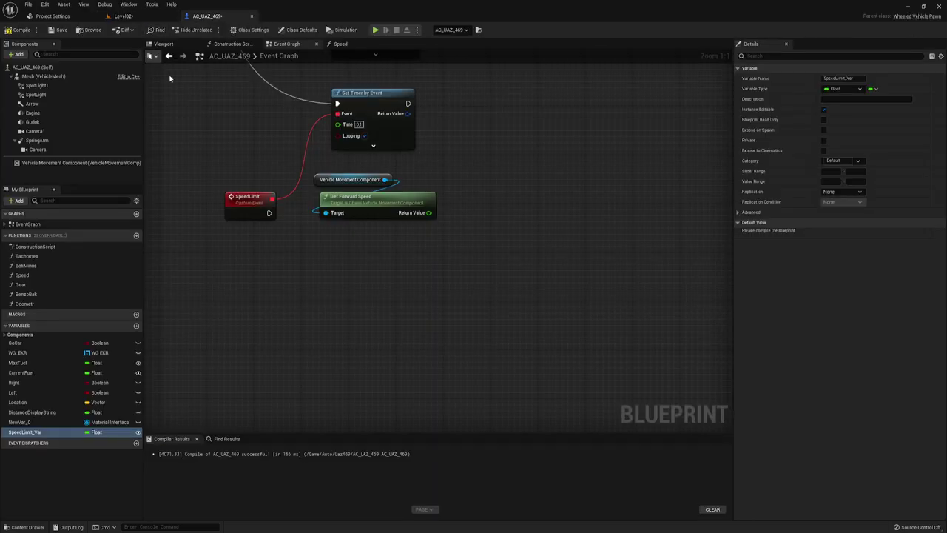
pyautogui.click(17, 30)
pyautogui.click(115, 16)
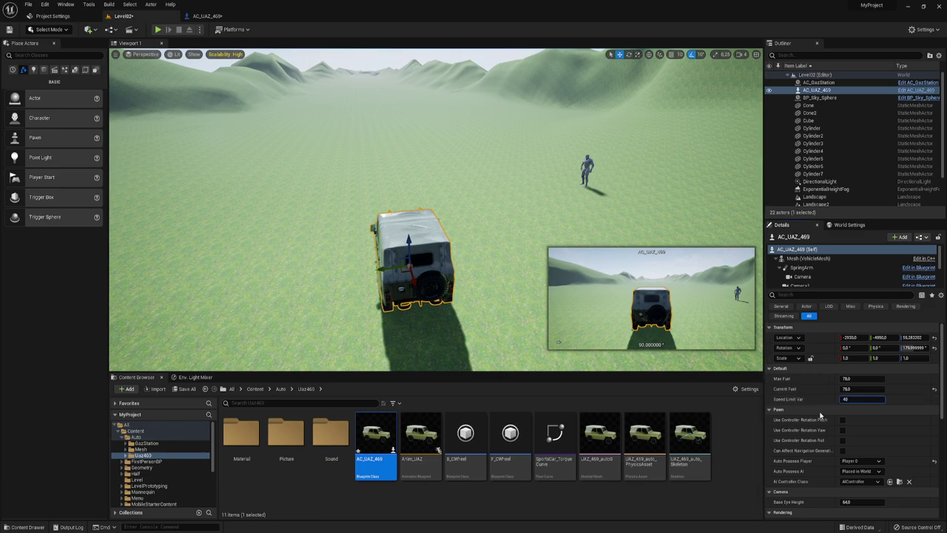
pyautogui.click(211, 16)
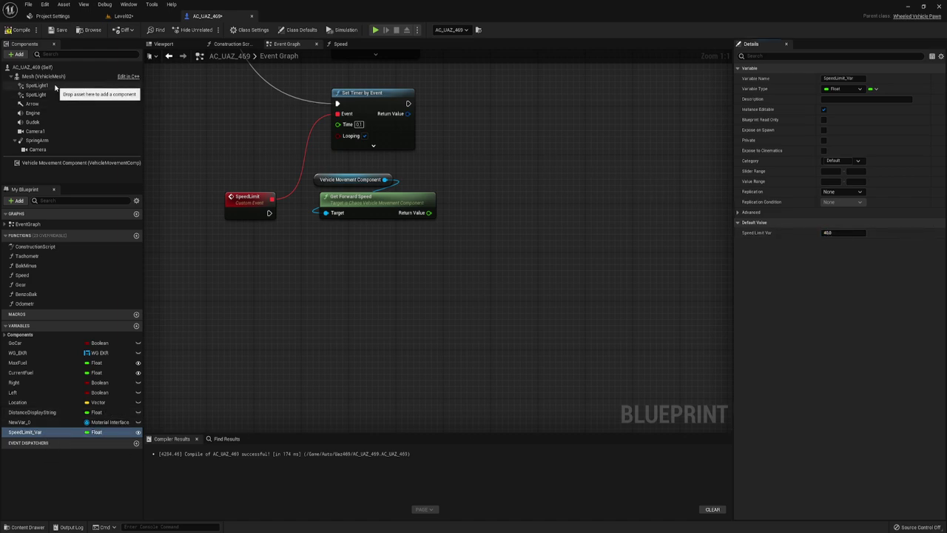
pyautogui.click(22, 31)
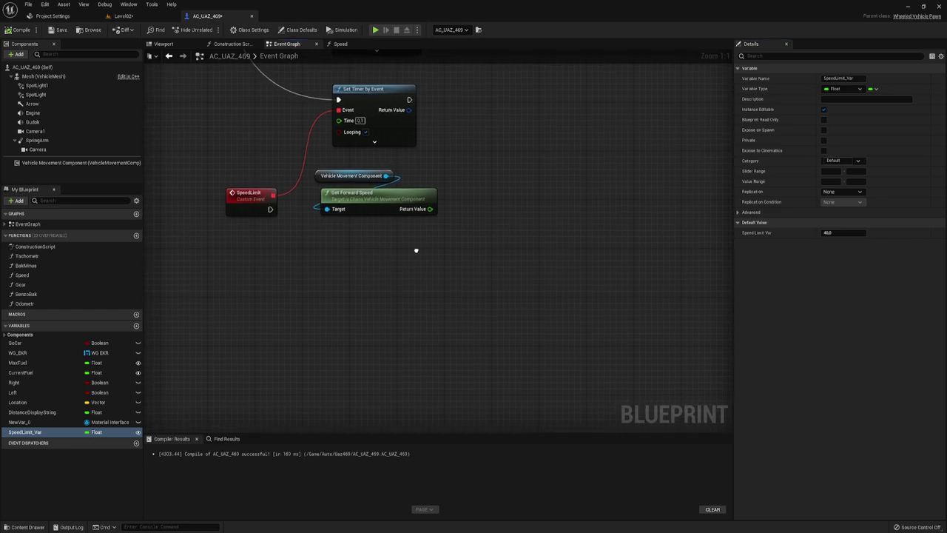
# Step: Place a Speed Limit Var getter feeding a divide node with divisor 0.036
pyautogui.moveTo(405, 242); pyautogui.dragTo(408, 236, button='right')
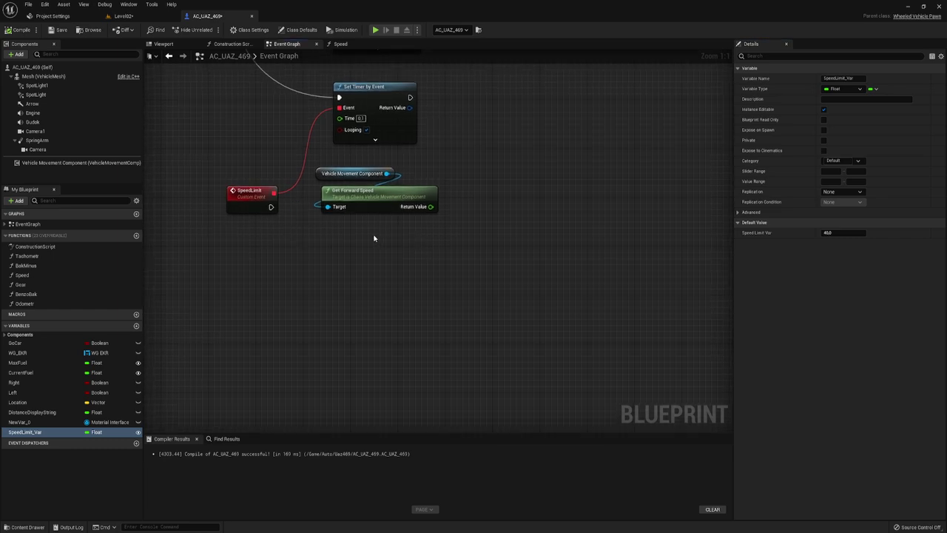
pyautogui.moveTo(81, 432); pyautogui.dragTo(175, 408)
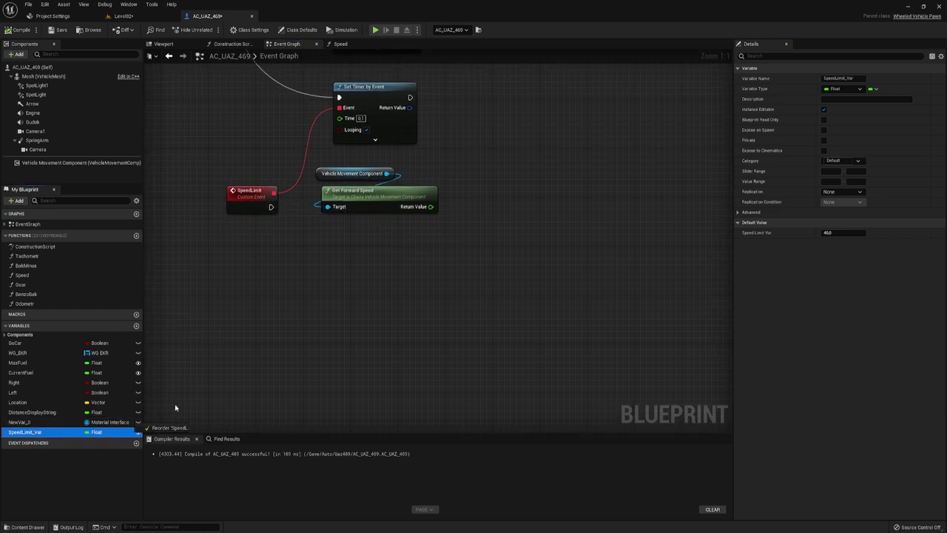
pyautogui.moveTo(270, 254)
pyautogui.keyDown('ctrl'); pyautogui.mouseDown()
pyautogui.moveTo(278, 231)
pyautogui.moveTo(354, 251)
pyautogui.mouseUp(); pyautogui.keyUp('ctrl')
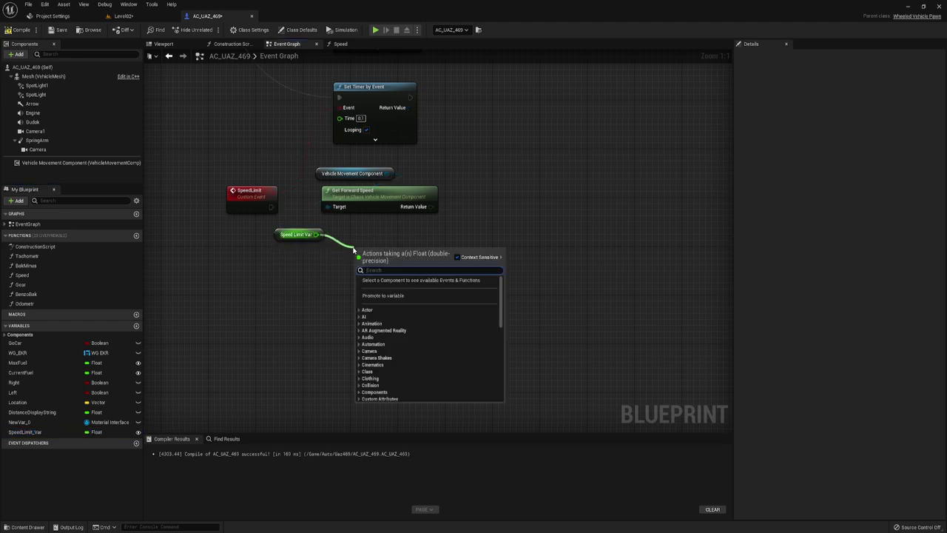
pyautogui.write('/')
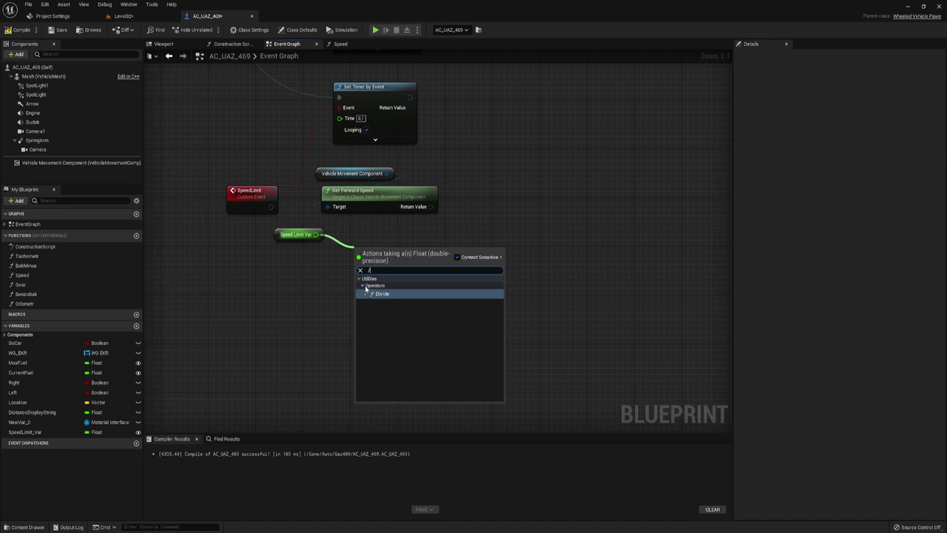
pyautogui.click(384, 291)
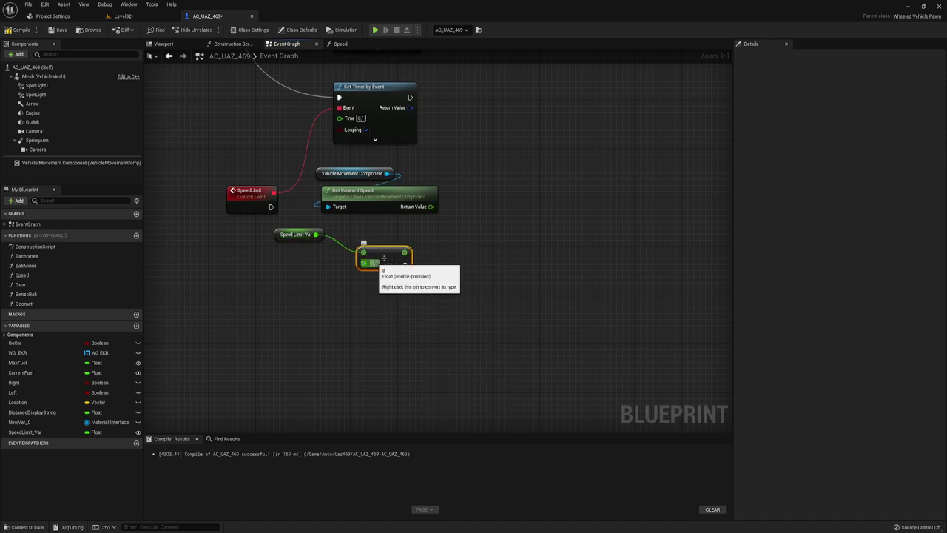
pyautogui.click(372, 264)
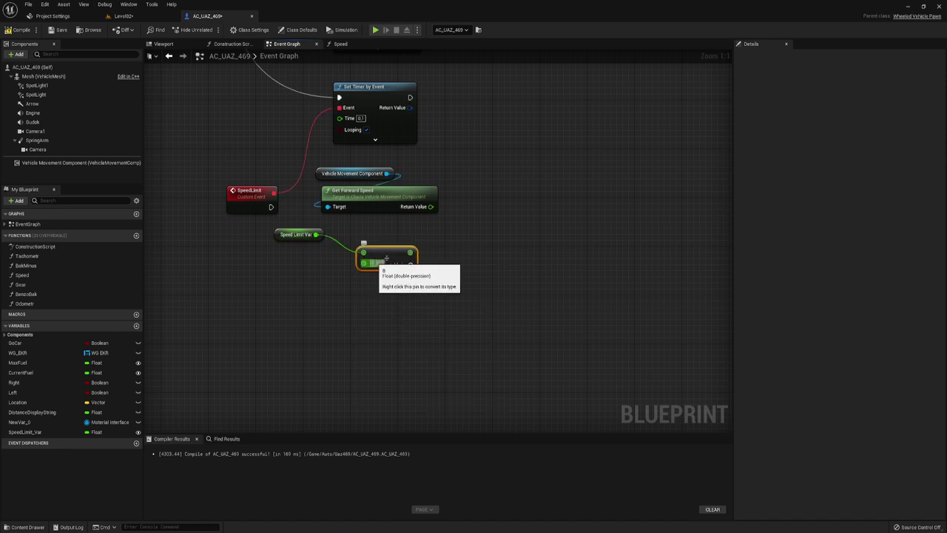
pyautogui.press('Return')
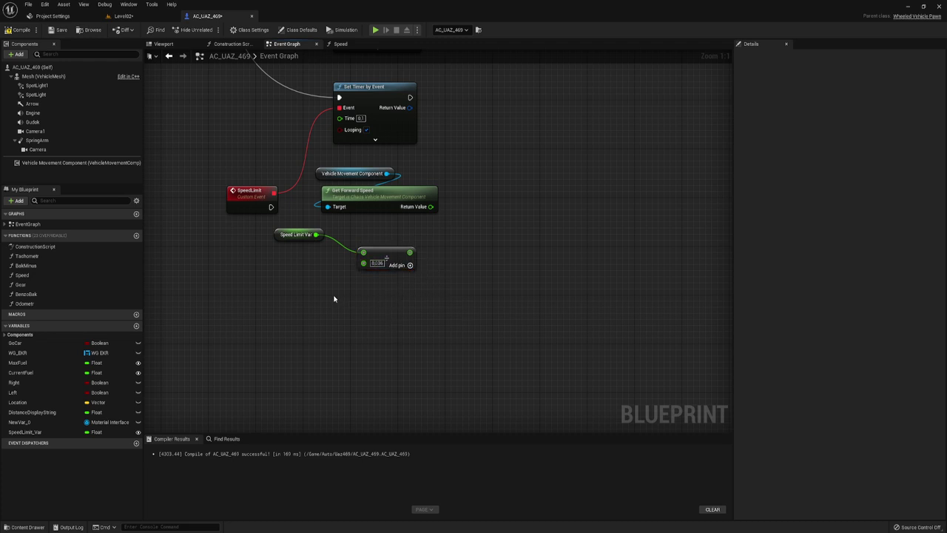
pyautogui.moveTo(394, 252); pyautogui.dragTo(370, 245)
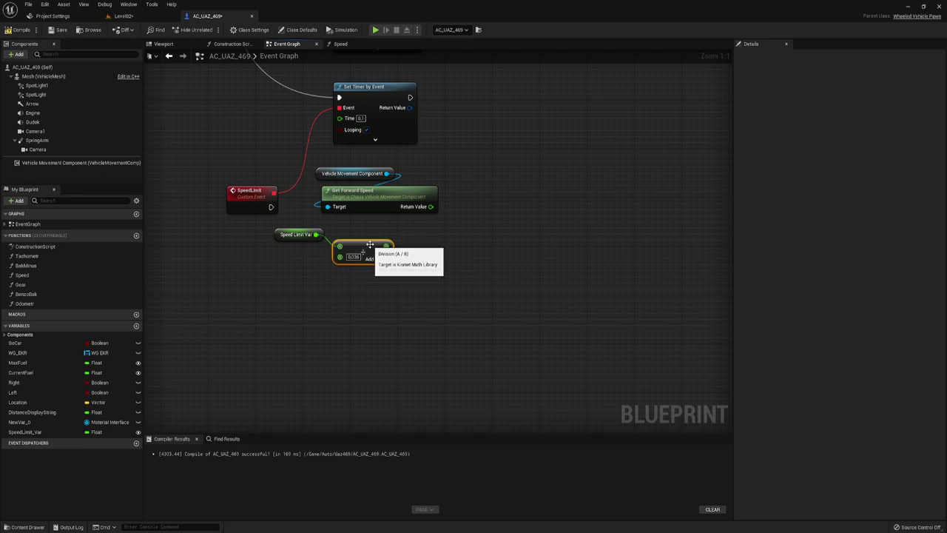
# Step: Recentre the graph and drag a new connection from the forward speed Return Value
pyautogui.moveTo(455, 243); pyautogui.dragTo(393, 245, button='right')
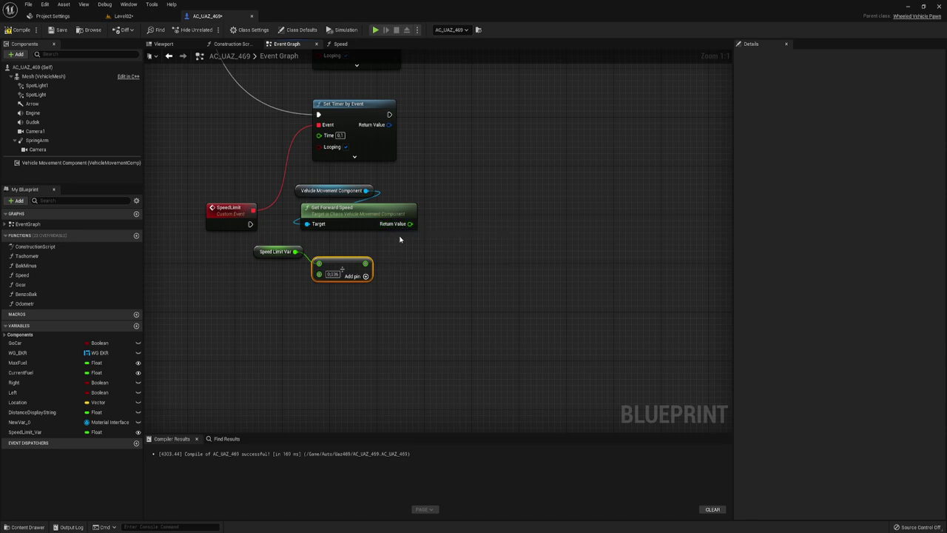
pyautogui.moveTo(378, 248); pyautogui.dragTo(365, 246, button='right')
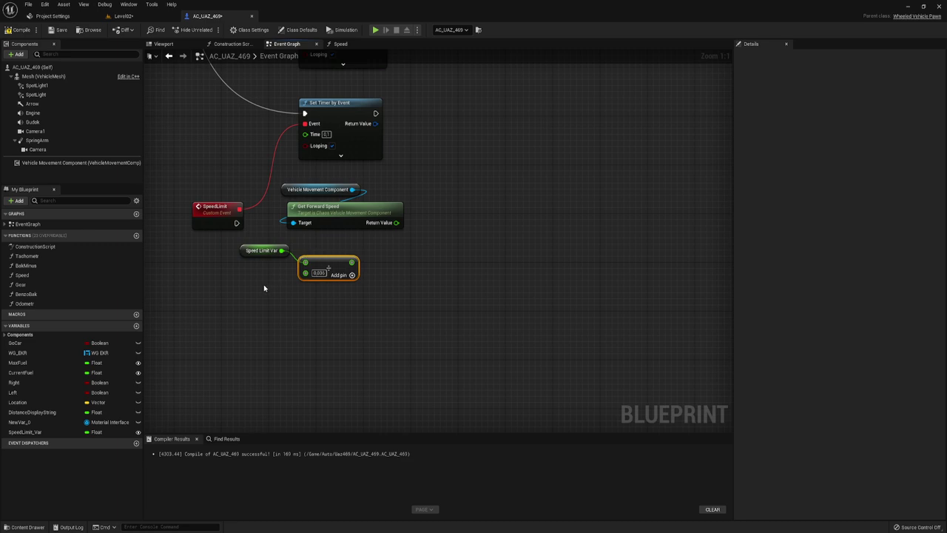
pyautogui.moveTo(341, 246); pyautogui.dragTo(341, 247)
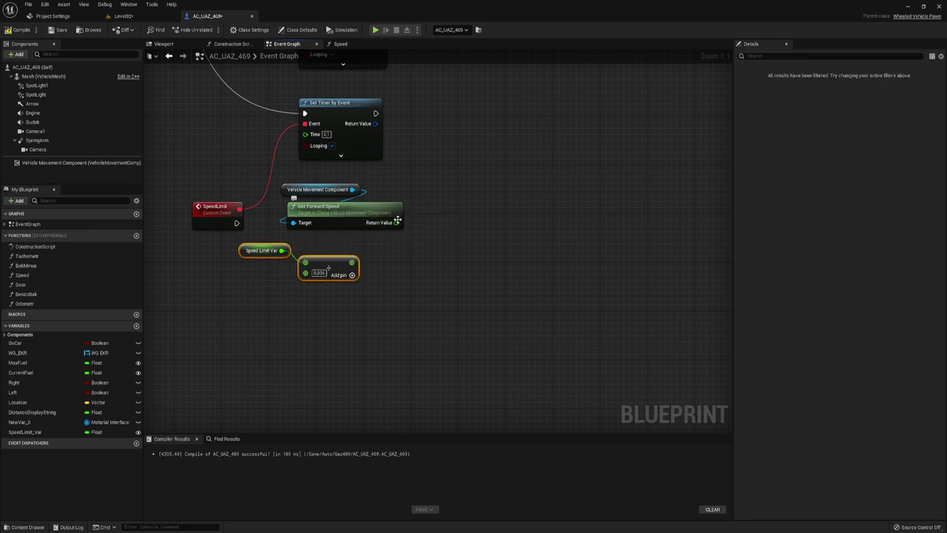
pyautogui.moveTo(294, 181); pyautogui.dragTo(438, 247)
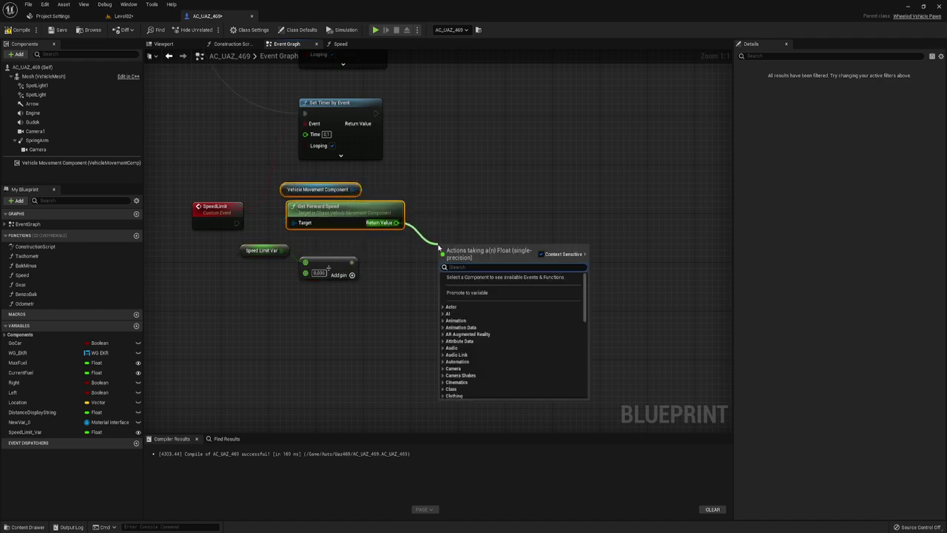
# Step: Add a Greater node comparing forward speed against the divided Speed Limit Var
pyautogui.write('>')
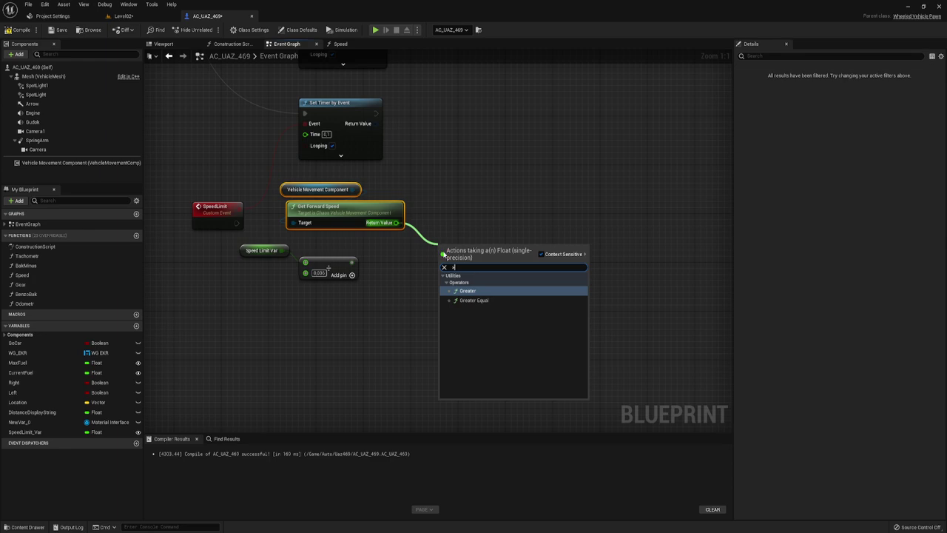
pyautogui.click(465, 292)
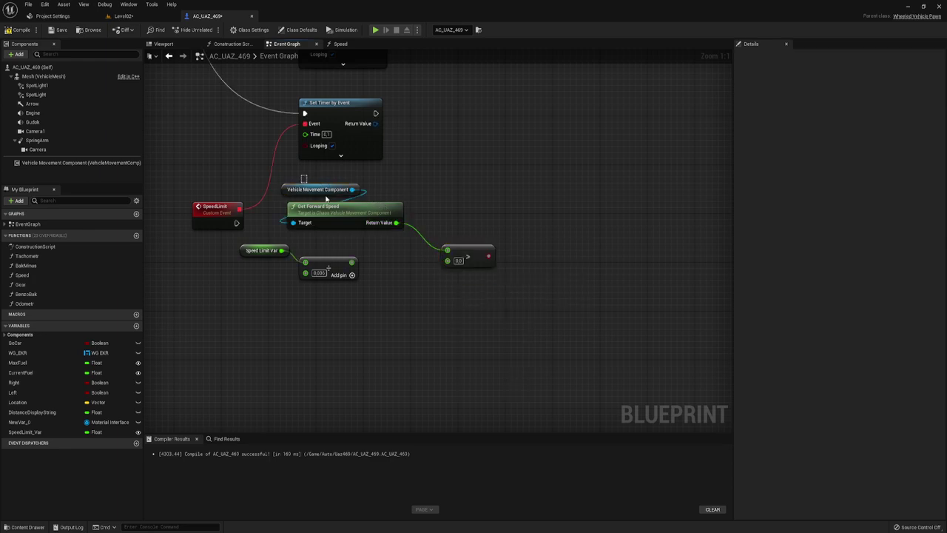
pyautogui.moveTo(326, 199); pyautogui.dragTo(340, 214)
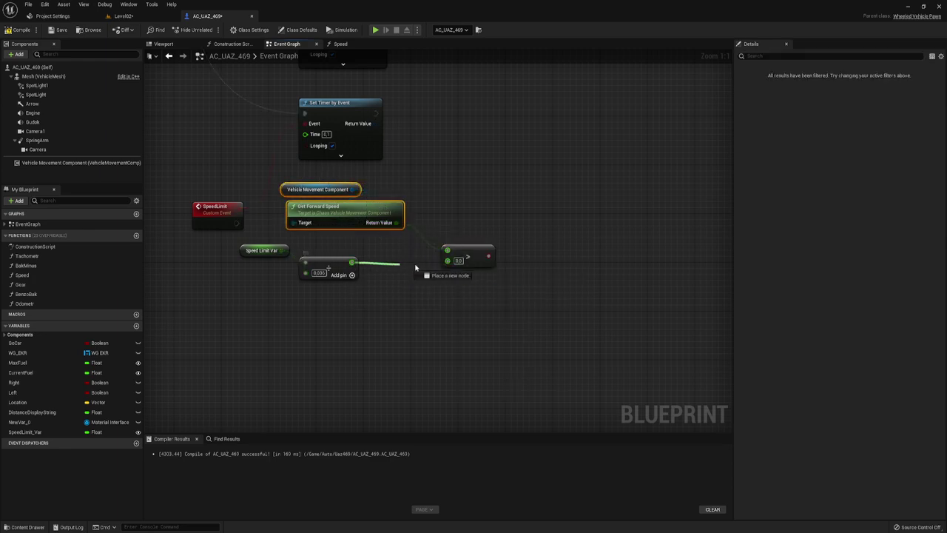
pyautogui.moveTo(350, 263); pyautogui.dragTo(447, 260)
pyautogui.moveTo(248, 240); pyautogui.dragTo(315, 295)
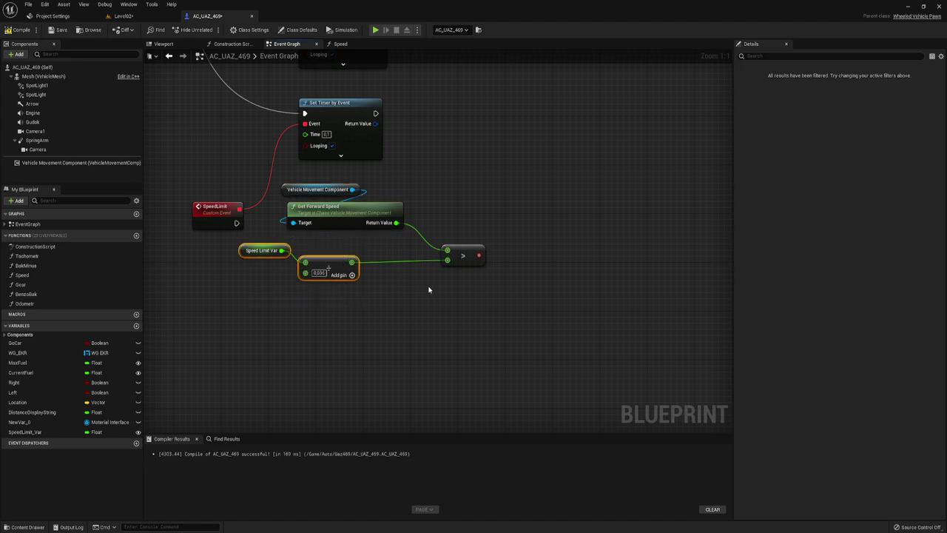
pyautogui.moveTo(429, 290); pyautogui.dragTo(418, 289, button='right')
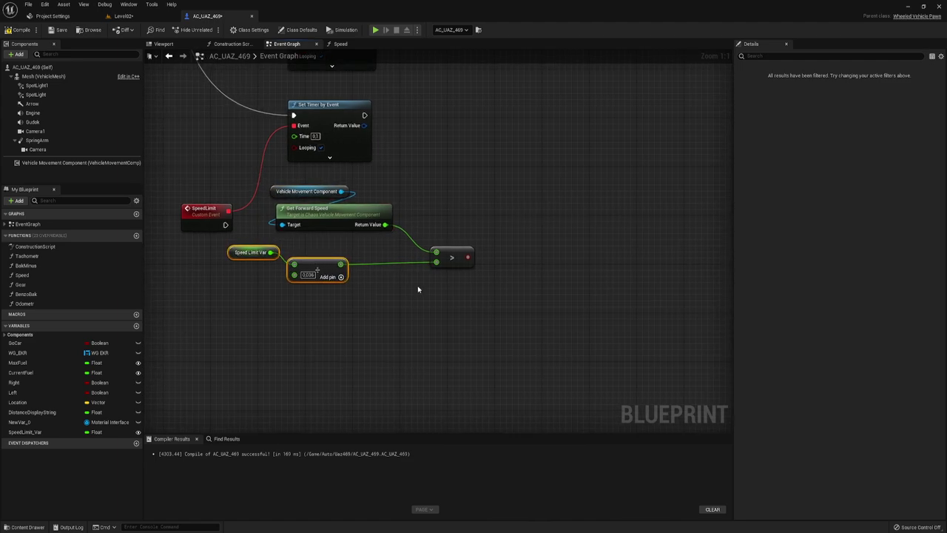
# Step: Add a Branch run by SpeedLimit, using the Greater result as its Condition
pyautogui.click(468, 186)
pyautogui.moveTo(472, 200)
pyautogui.mouseDown()
pyautogui.moveTo(249, 206)
pyautogui.moveTo(226, 224)
pyautogui.mouseUp()
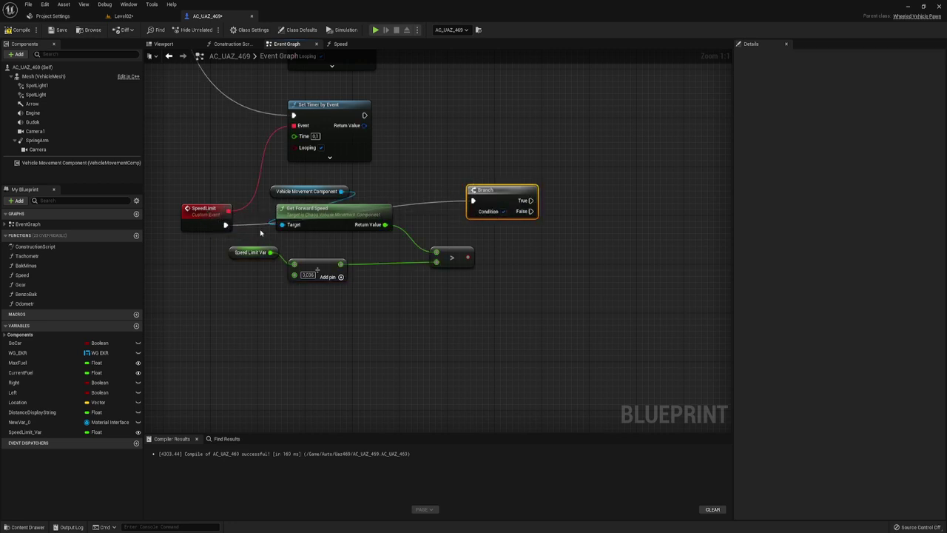
pyautogui.moveTo(497, 200); pyautogui.dragTo(512, 224)
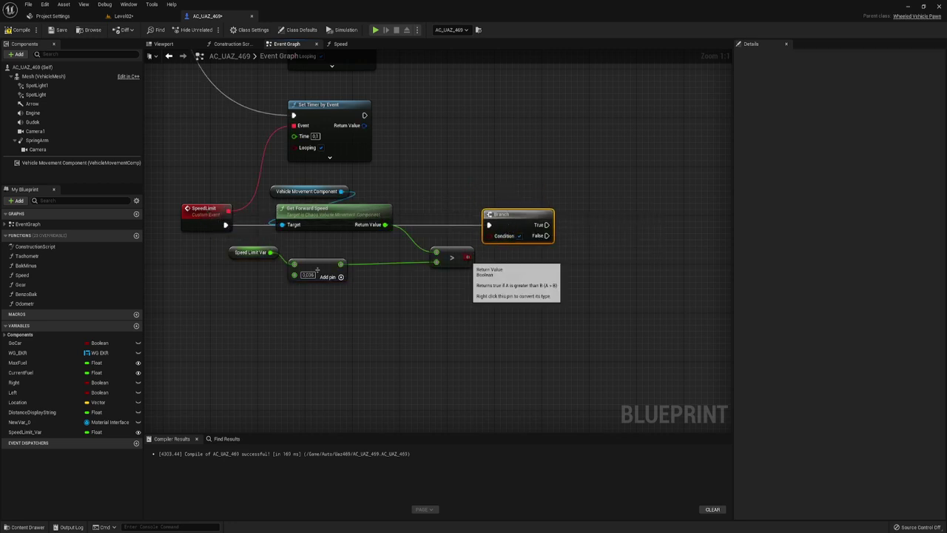
pyautogui.moveTo(467, 257); pyautogui.dragTo(488, 235)
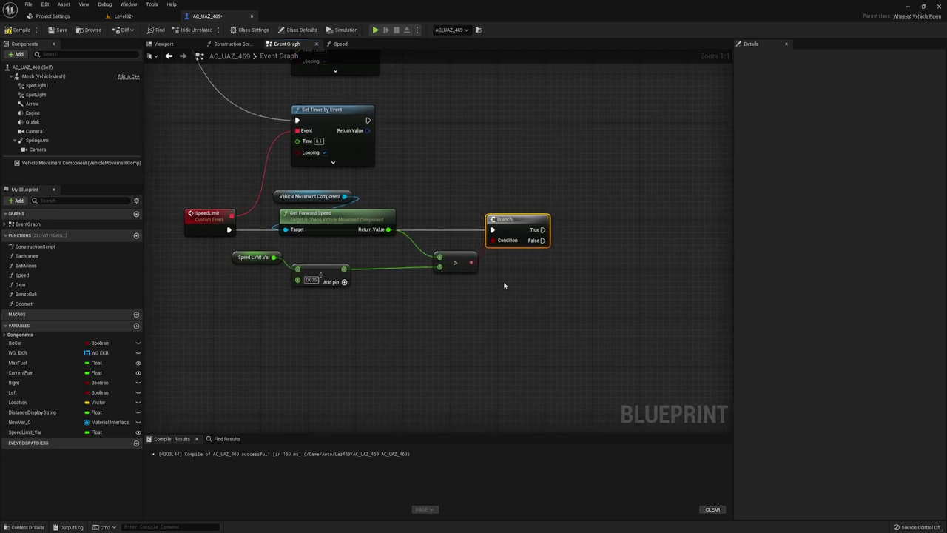
pyautogui.moveTo(503, 283); pyautogui.dragTo(498, 232, button='right')
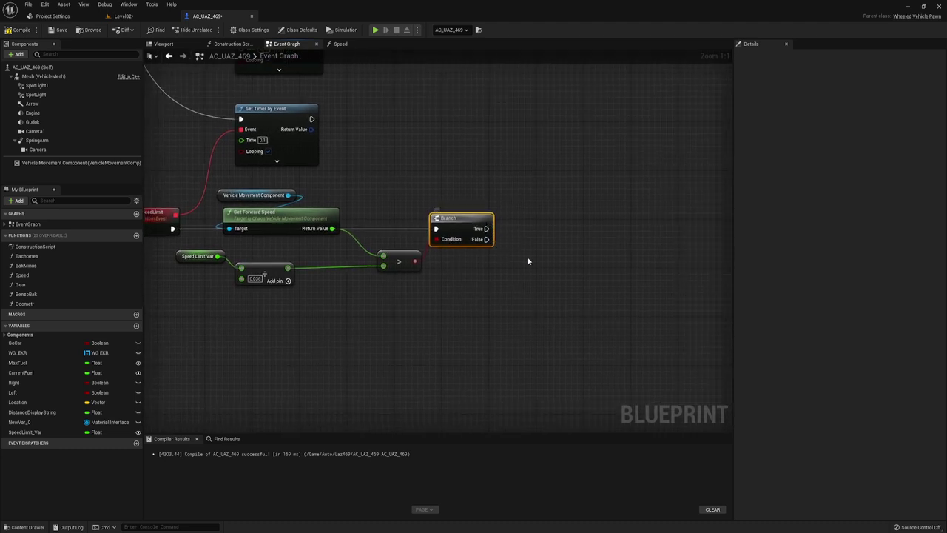
# Step: Copy the existing Set Handbrake Input node together with its component node
pyautogui.scroll(-6, 450, 201)
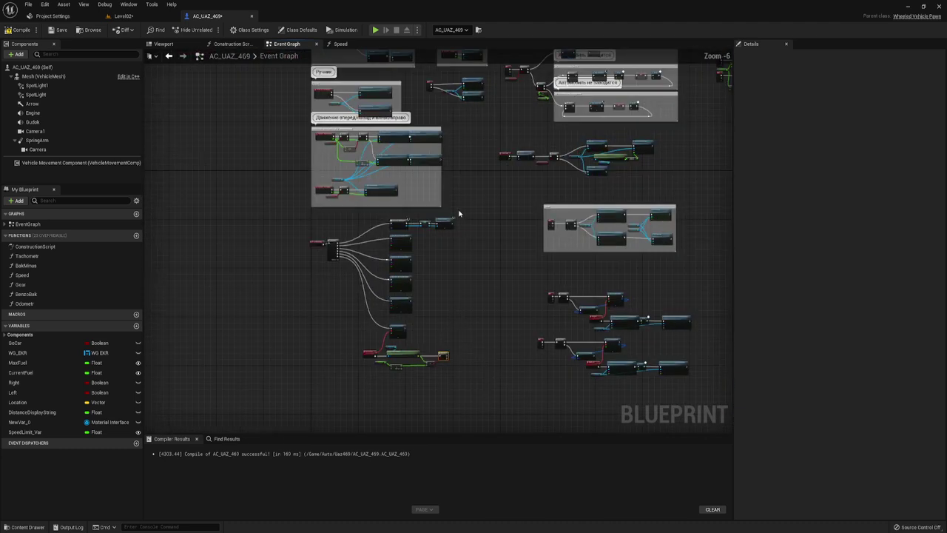
pyautogui.scroll(3, 477, 285)
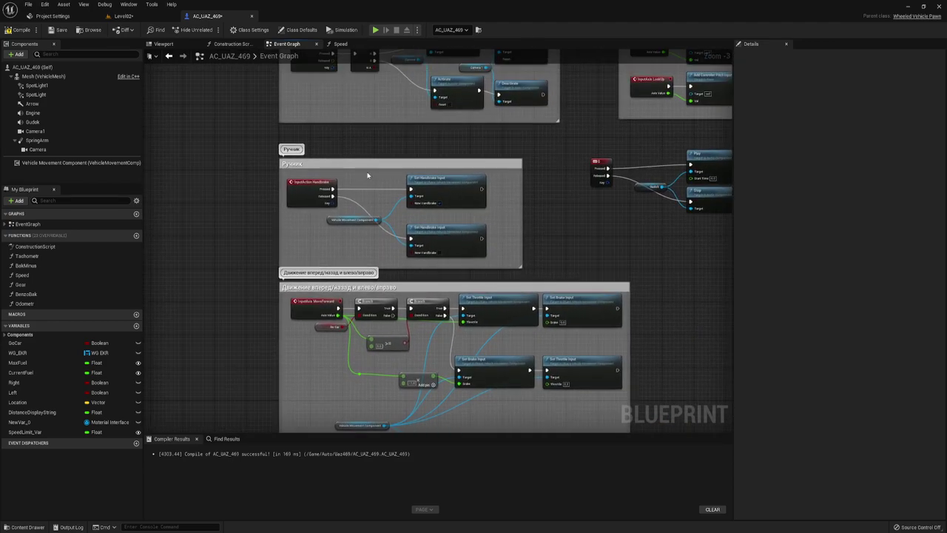
pyautogui.moveTo(368, 175); pyautogui.dragTo(431, 218)
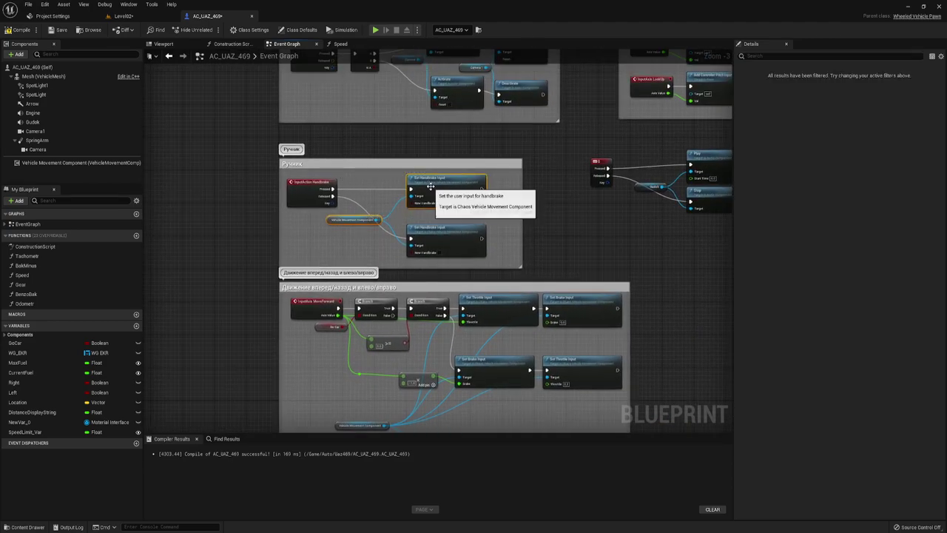
pyautogui.rightClick(434, 191)
pyautogui.click(454, 219)
# Step: Paste the handbrake nodes near the Branch and run Set Handbrake Input from True
pyautogui.scroll(-3, 454, 222)
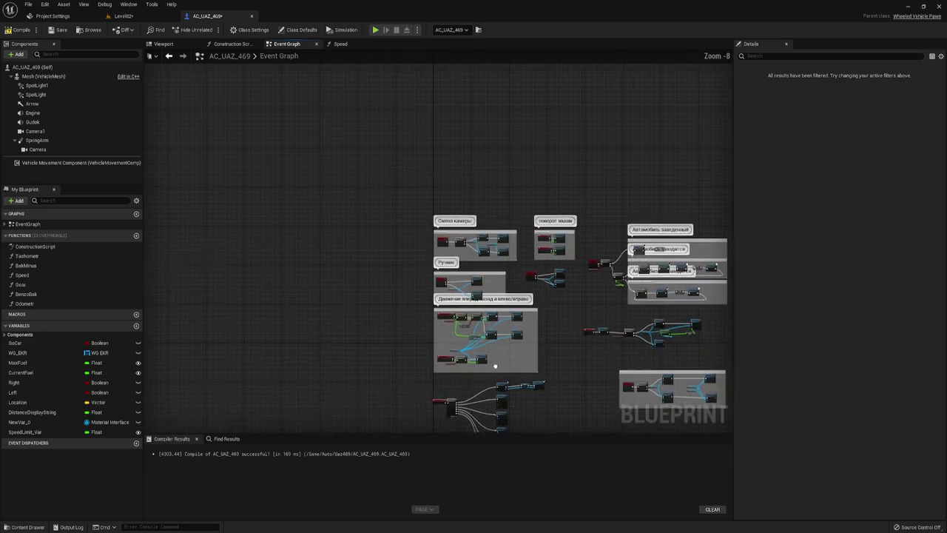
pyautogui.moveTo(454, 222); pyautogui.dragTo(459, 311, button='right')
pyautogui.scroll(3, 446, 231)
pyautogui.scroll(3, 446, 232)
pyautogui.moveTo(394, 317); pyautogui.dragTo(330, 261, button='right')
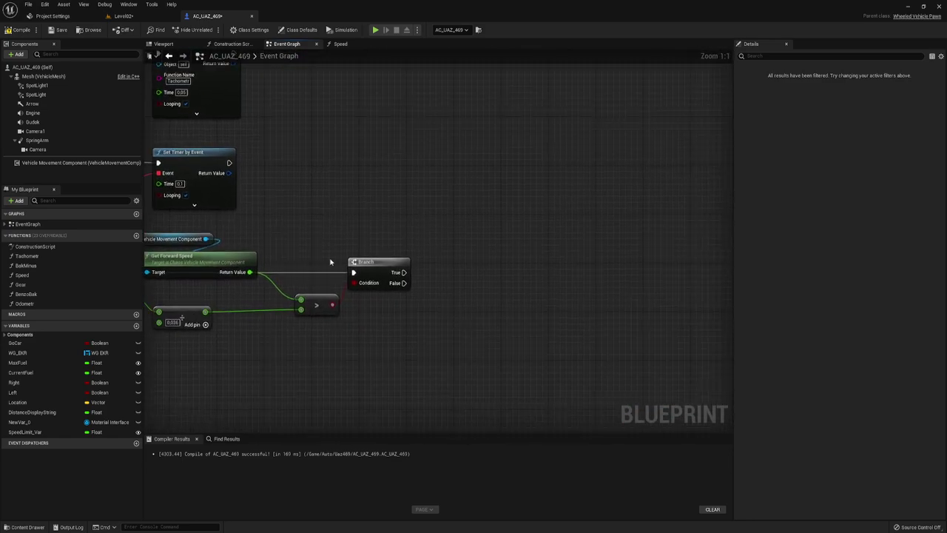
pyautogui.hotkey('ctrl', 'v')
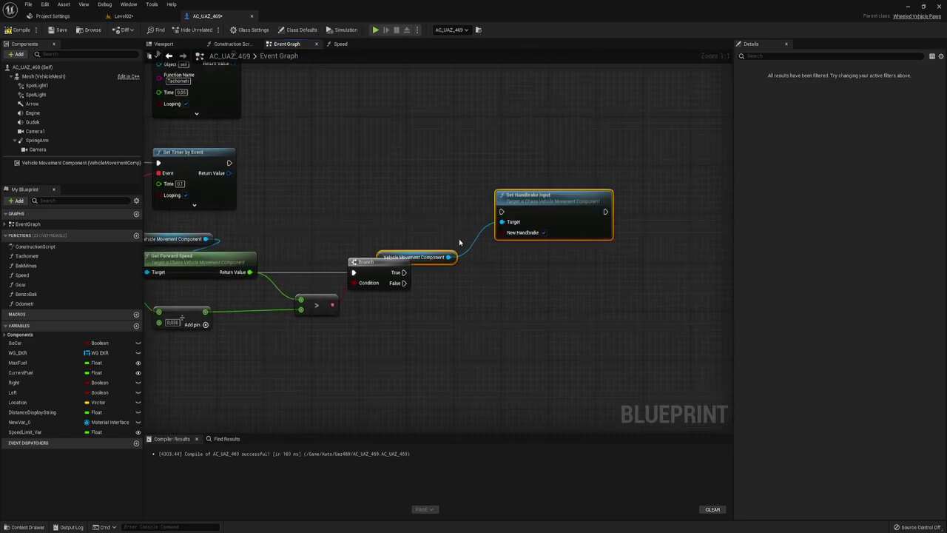
pyautogui.click(457, 270)
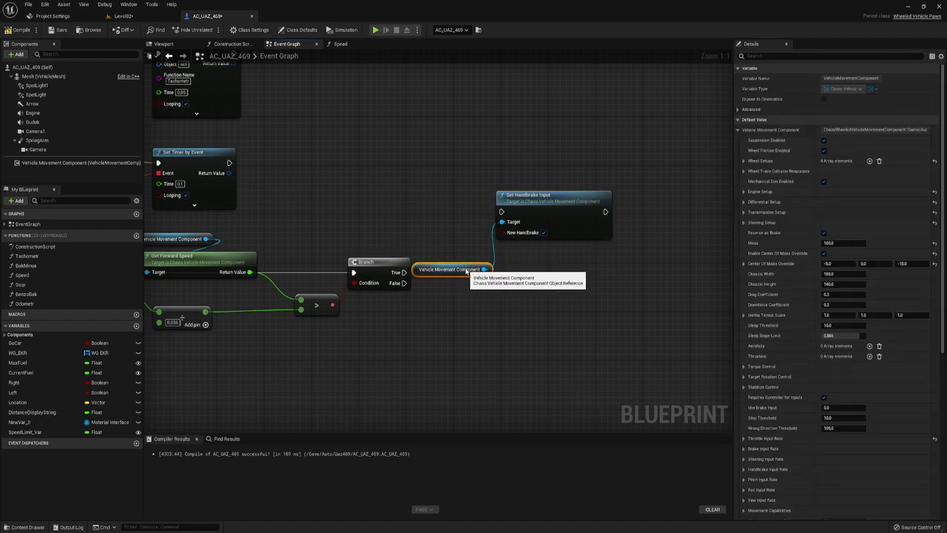
pyautogui.moveTo(458, 269); pyautogui.dragTo(468, 269)
pyautogui.moveTo(524, 214)
pyautogui.mouseDown()
pyautogui.moveTo(524, 244)
pyautogui.moveTo(529, 239)
pyautogui.moveTo(403, 272)
pyautogui.mouseUp()
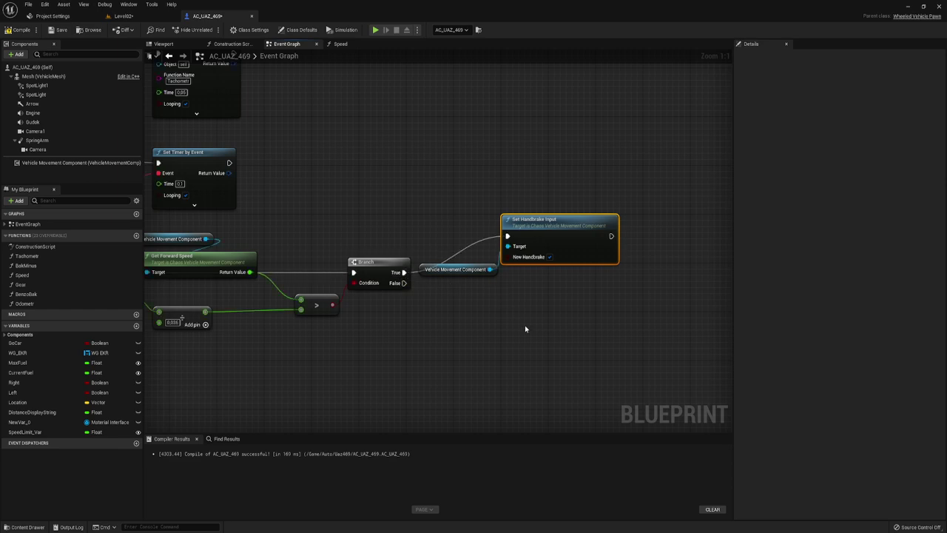
pyautogui.moveTo(512, 298); pyautogui.dragTo(492, 263, button='right')
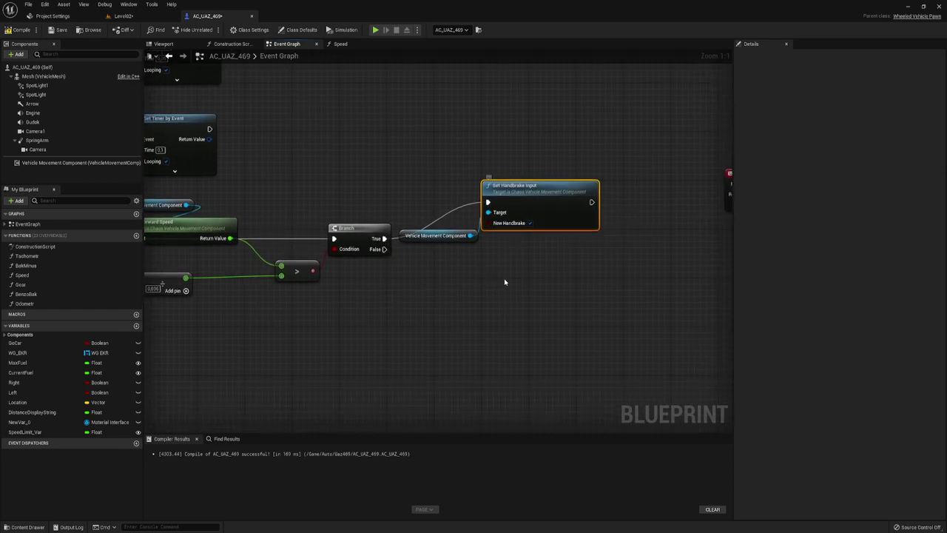
# Step: Duplicate Set Handbrake Input for the False path with New Handbrake unchecked, wired to the component
pyautogui.hotkey('ctrl', 'c')
pyautogui.hotkey('ctrl', 'v')
pyautogui.moveTo(552, 291); pyautogui.dragTo(382, 248)
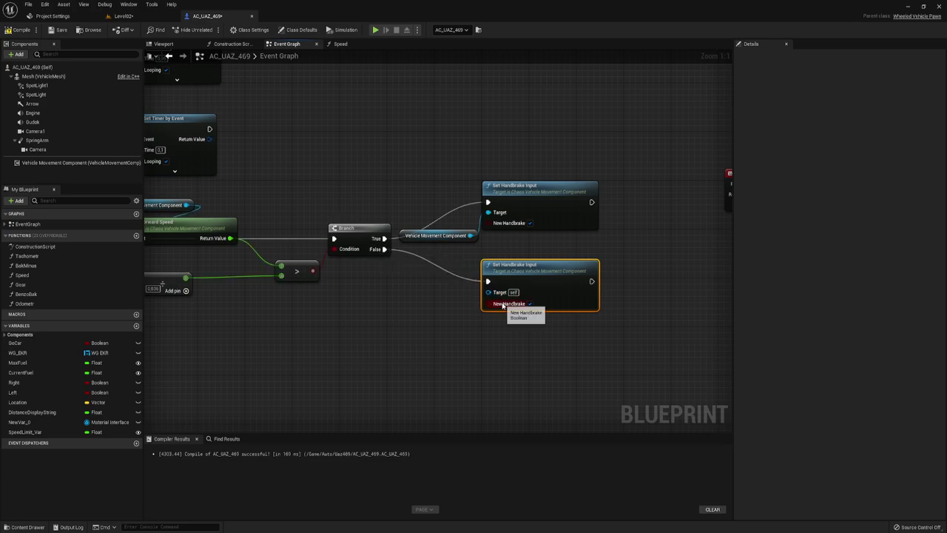
pyautogui.click(530, 304)
pyautogui.moveTo(488, 291)
pyautogui.mouseDown()
pyautogui.moveTo(470, 235)
pyautogui.moveTo(449, 263)
pyautogui.moveTo(443, 252)
pyautogui.mouseUp()
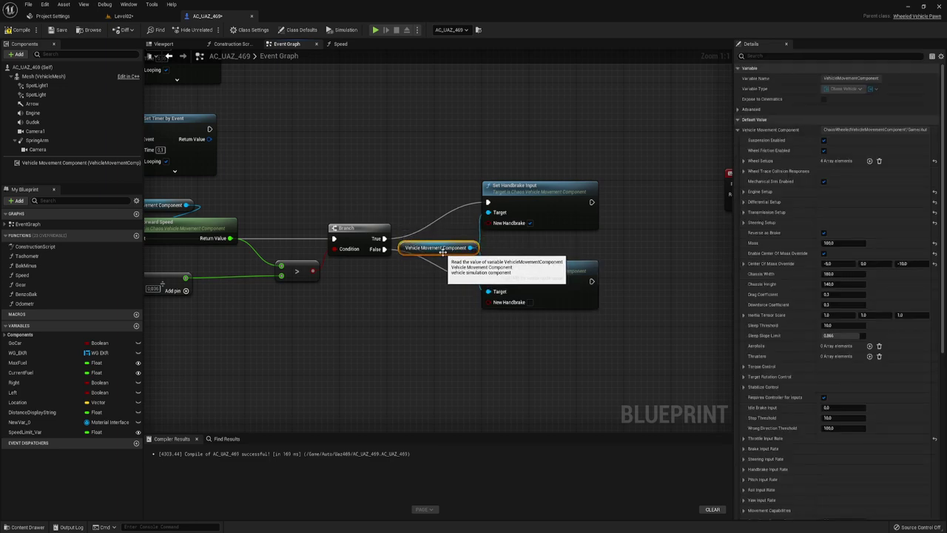
# Step: Check New Handbrake on the True node and compile AC_UAZ_469 successfully
pyautogui.moveTo(480, 158); pyautogui.dragTo(570, 313)
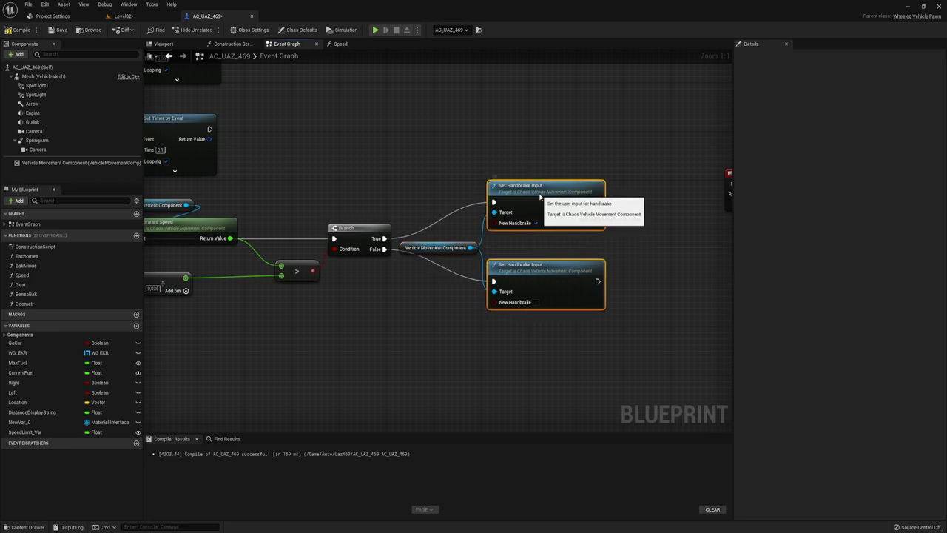
pyautogui.moveTo(544, 202); pyautogui.dragTo(556, 202)
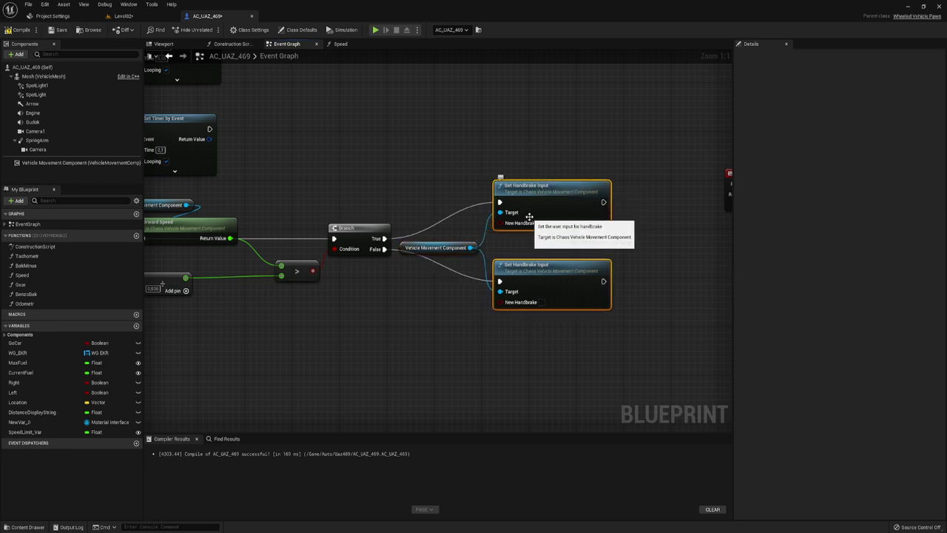
pyautogui.click(542, 223)
pyautogui.click(25, 31)
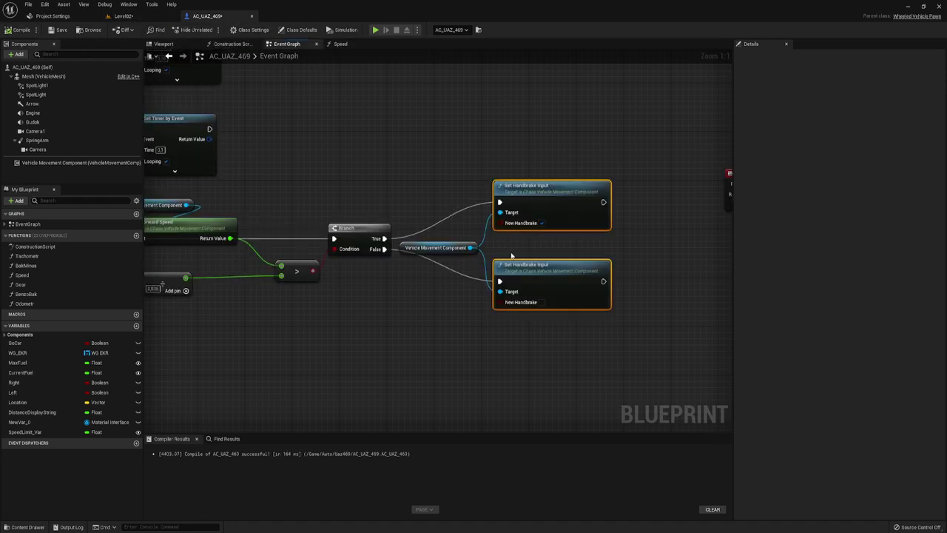
pyautogui.moveTo(304, 267); pyautogui.dragTo(405, 266, button='right')
pyautogui.moveTo(188, 183); pyautogui.dragTo(613, 332)
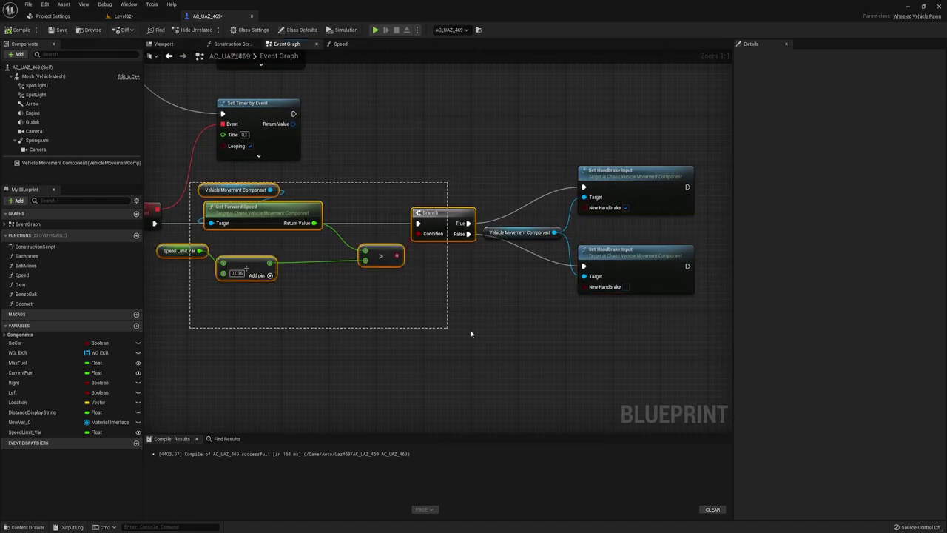
pyautogui.moveTo(488, 338); pyautogui.dragTo(530, 348, button='right')
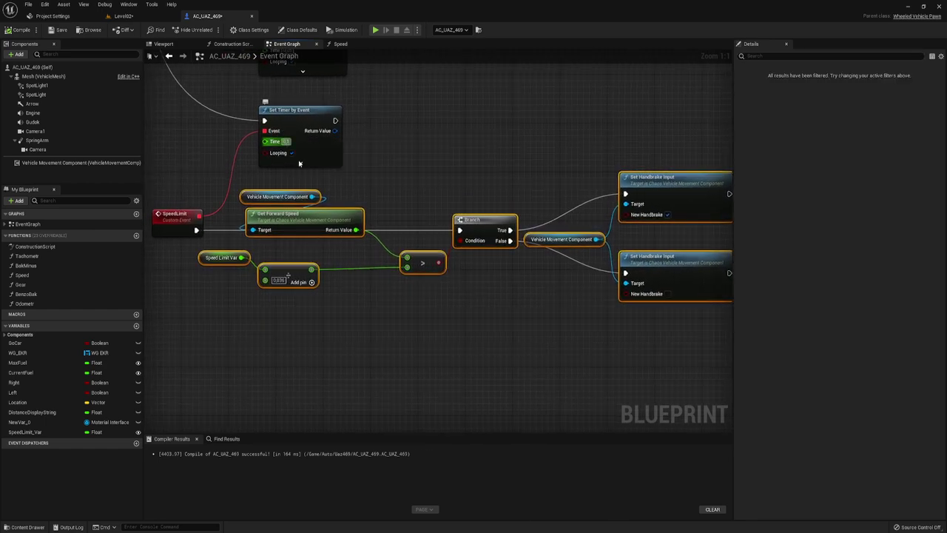
pyautogui.click(18, 30)
# Step: Save the AC_UAZ_469 Blueprint and Level02 with Save All
pyautogui.click(141, 17)
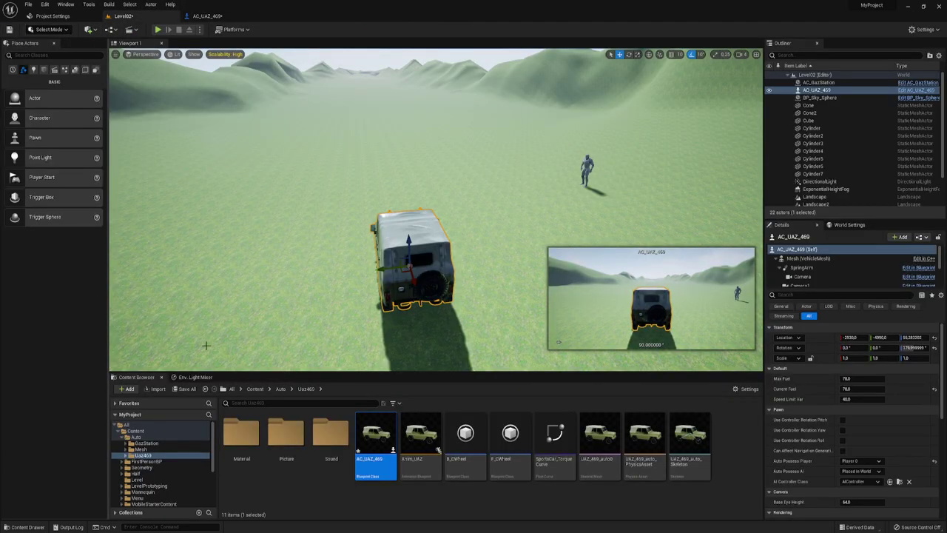
pyautogui.click(184, 389)
pyautogui.click(532, 357)
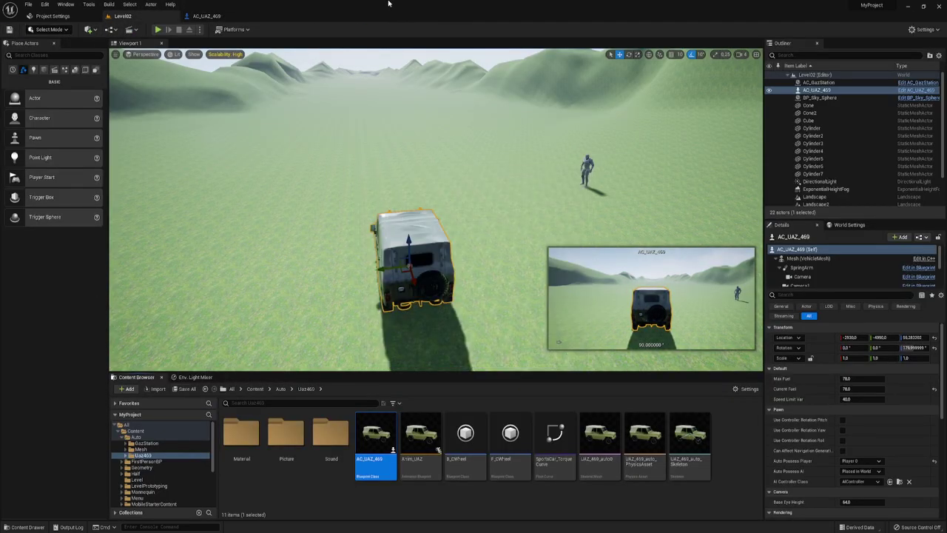
# Step: Play Level02 and drive the UAZ forward to check the speed limit, then stop
pyautogui.click(159, 29)
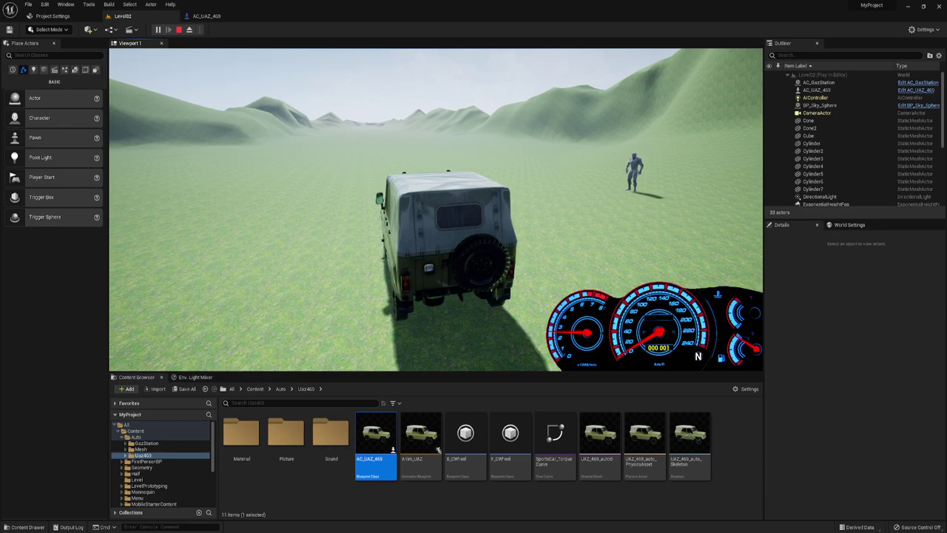
pyautogui.press('w')
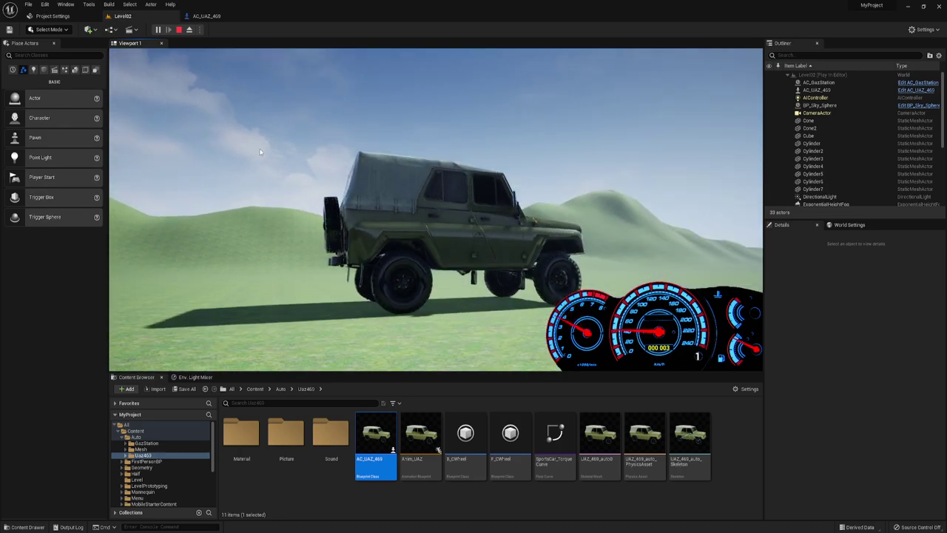
pyautogui.press('Escape')
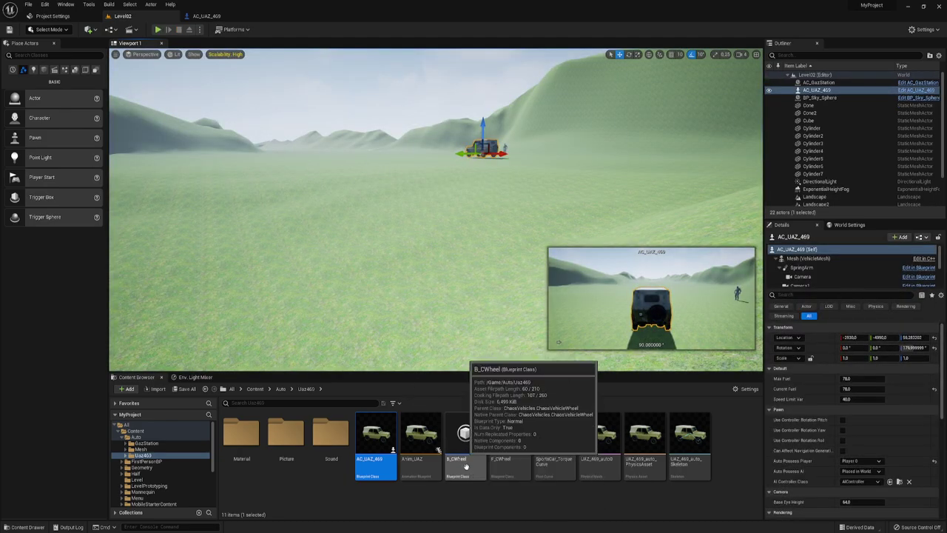
# Step: Open the B_CWheel rear wheel Blueprint to check its Affected by Handbrake setting
pyautogui.click(458, 501)
pyautogui.click(516, 435)
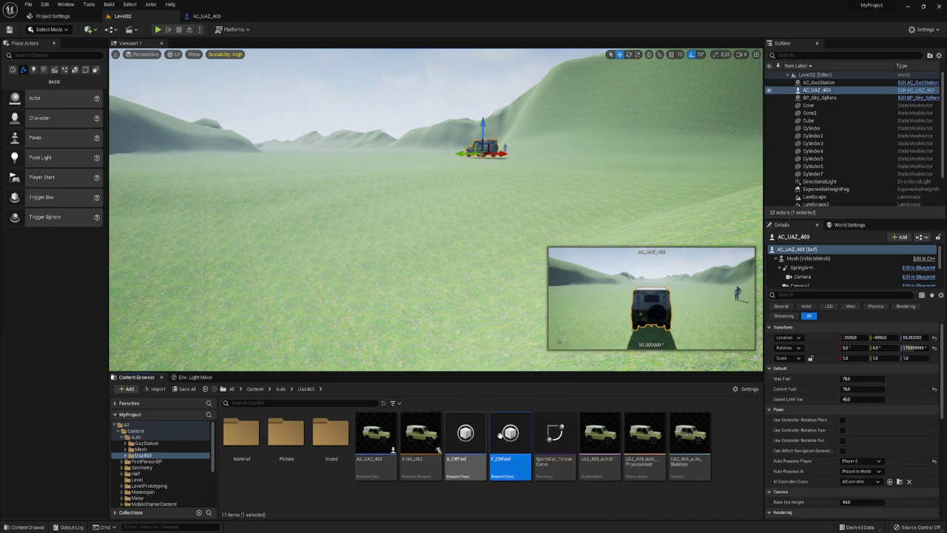
pyautogui.doubleClick(471, 431)
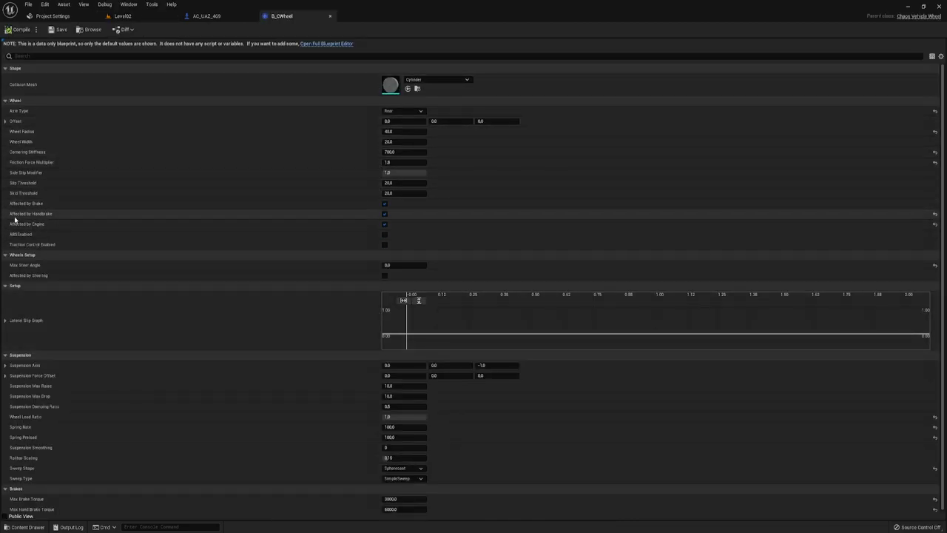
pyautogui.moveTo(46, 215)
# Step: Tick Affected by Handbrake in F_CWheel, compile it, and return to Level02
pyautogui.click(222, 17)
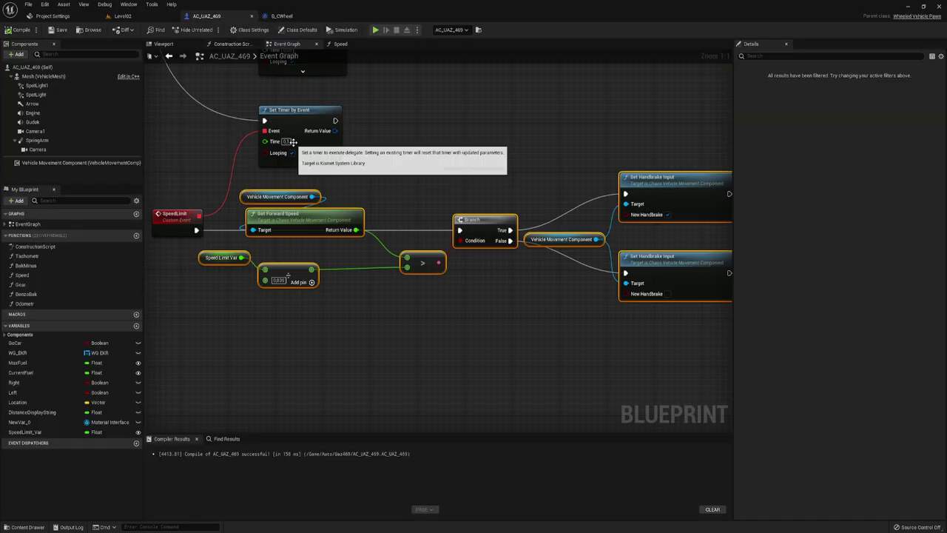
pyautogui.click(267, 17)
pyautogui.click(122, 16)
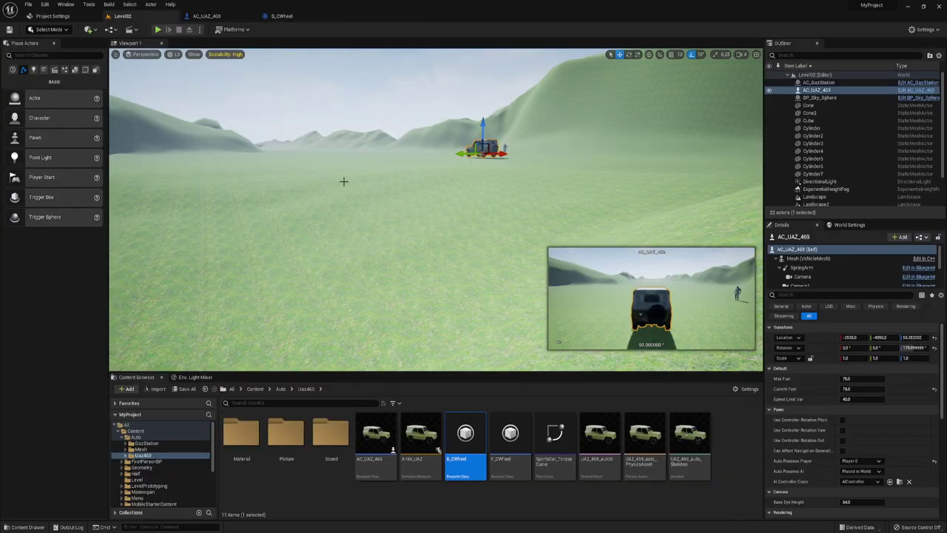
pyautogui.doubleClick(503, 437)
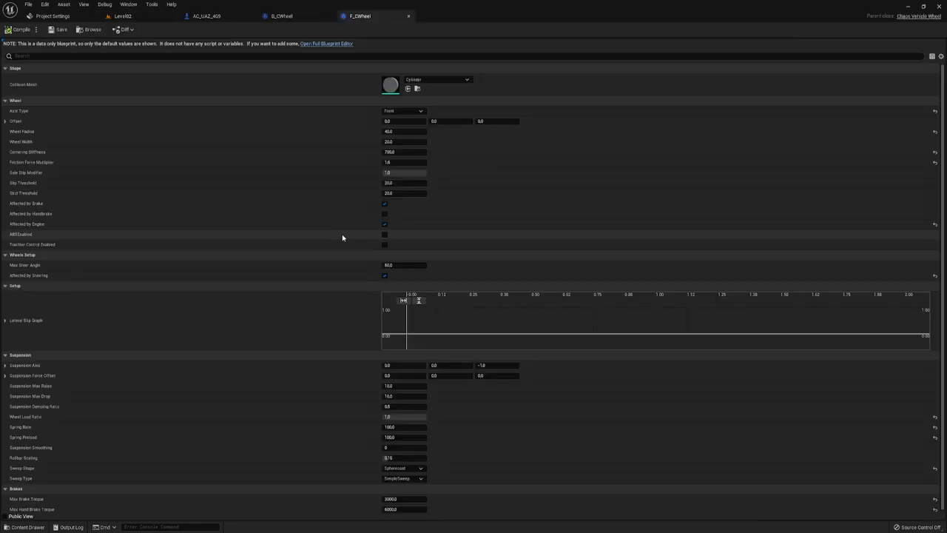
pyautogui.click(385, 214)
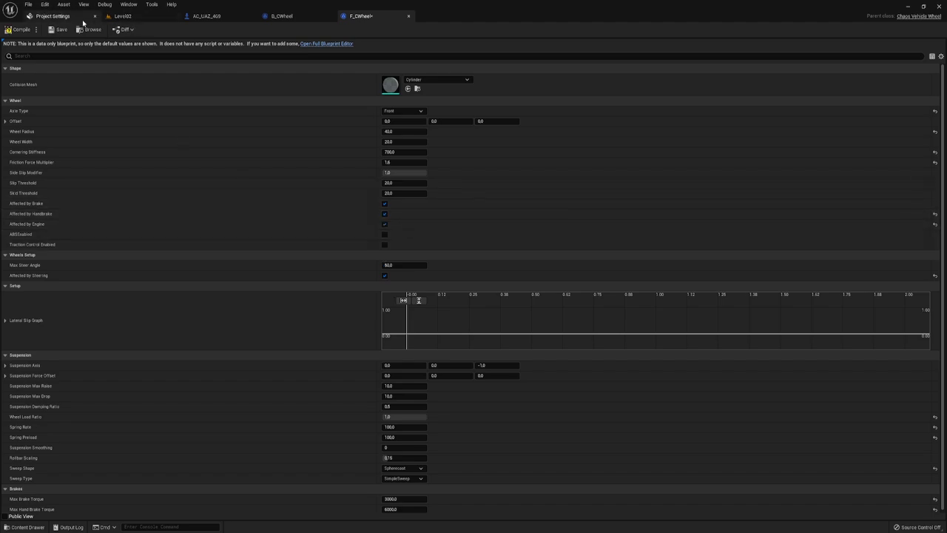
pyautogui.click(18, 28)
pyautogui.click(123, 15)
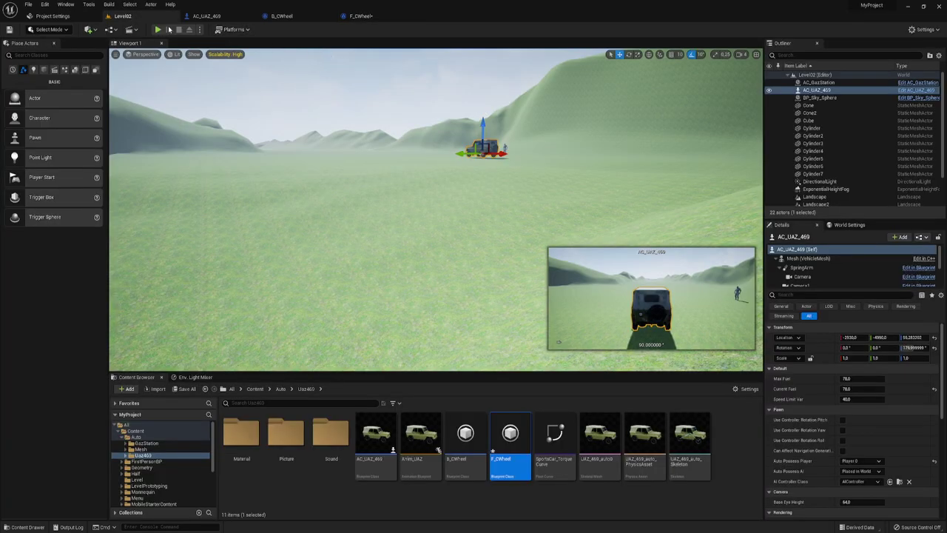
# Step: Test-drive the UAZ in Level02, then view the AC_UAZ_469 SpeedLimit event graph
pyautogui.click(159, 29)
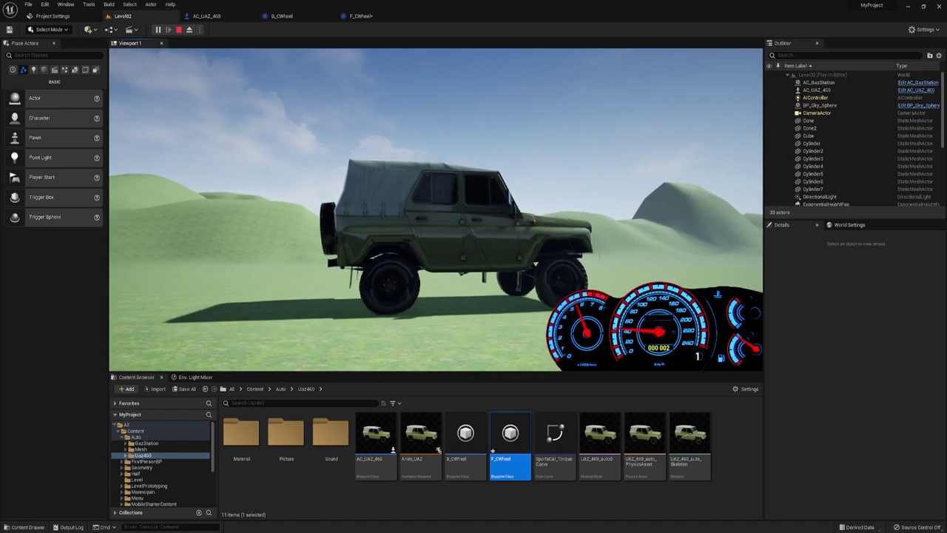
pyautogui.press('Escape')
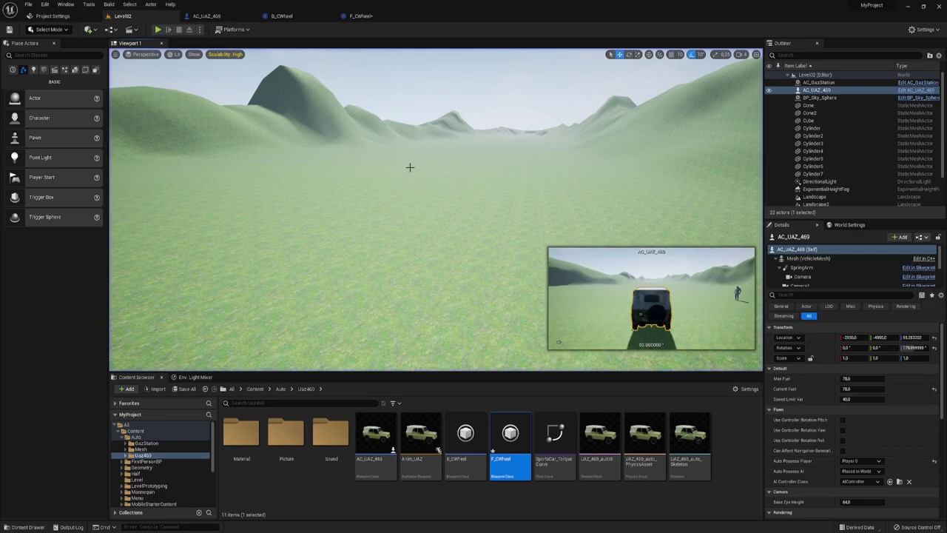
pyautogui.click(221, 15)
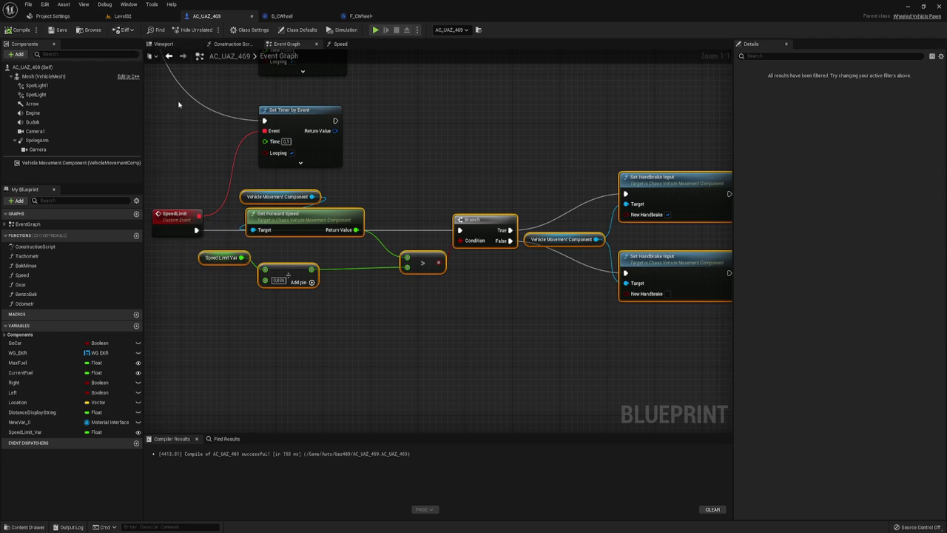
# Step: Set the placed UAZ's Speed Limit Var to 20.0 and test-drive the lower limit
pyautogui.click(122, 15)
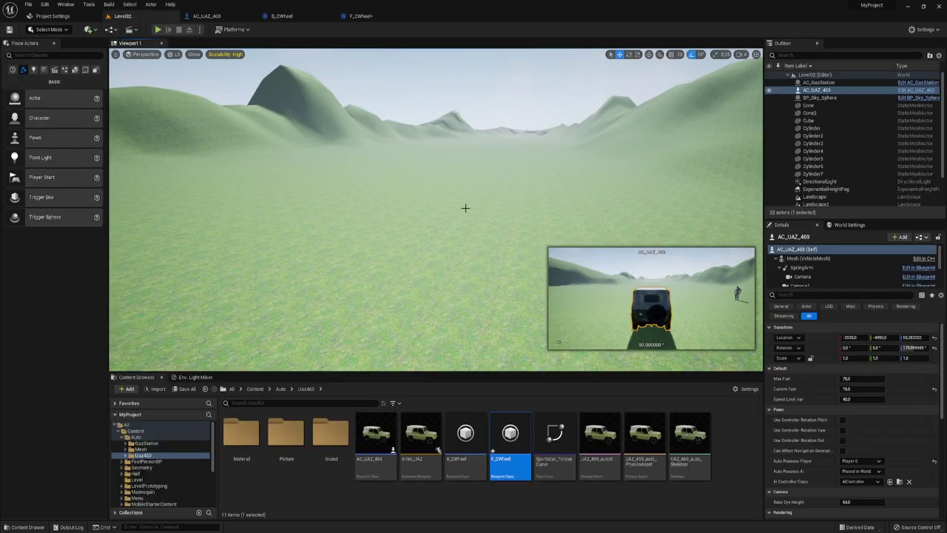
pyautogui.click(855, 399)
pyautogui.write('20')
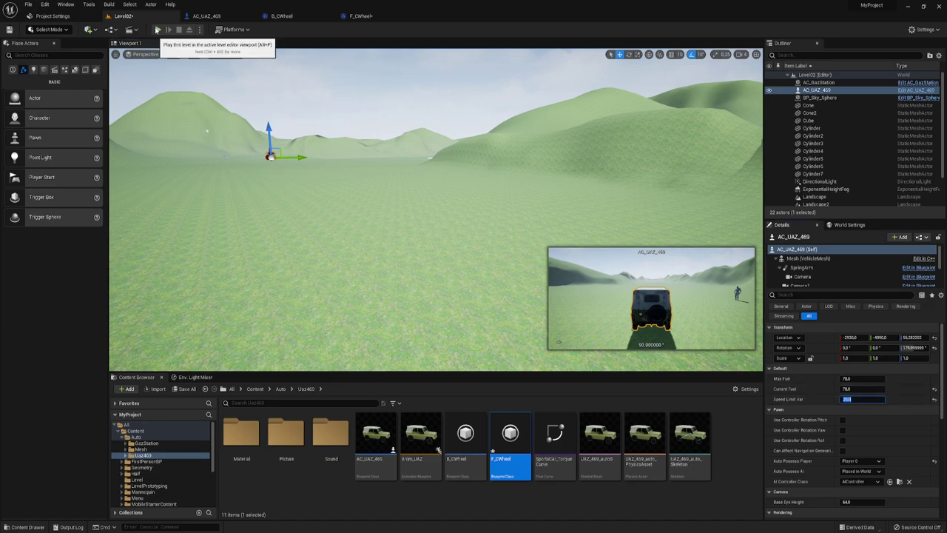
pyautogui.click(157, 29)
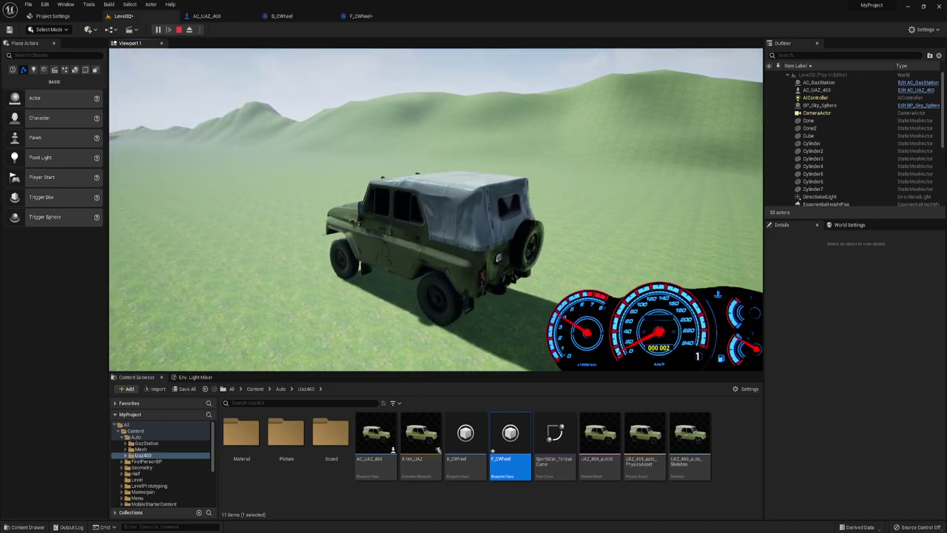
pyautogui.press('Escape')
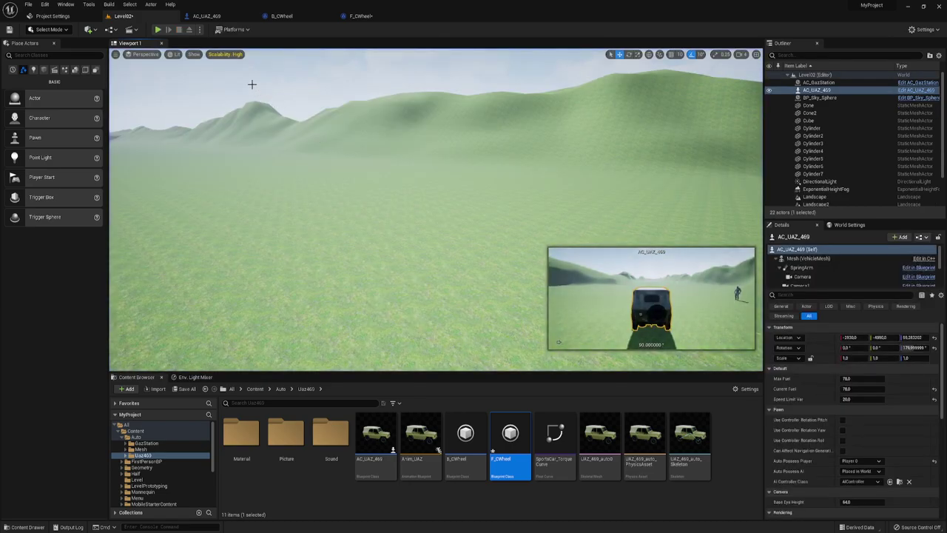
pyautogui.click(217, 16)
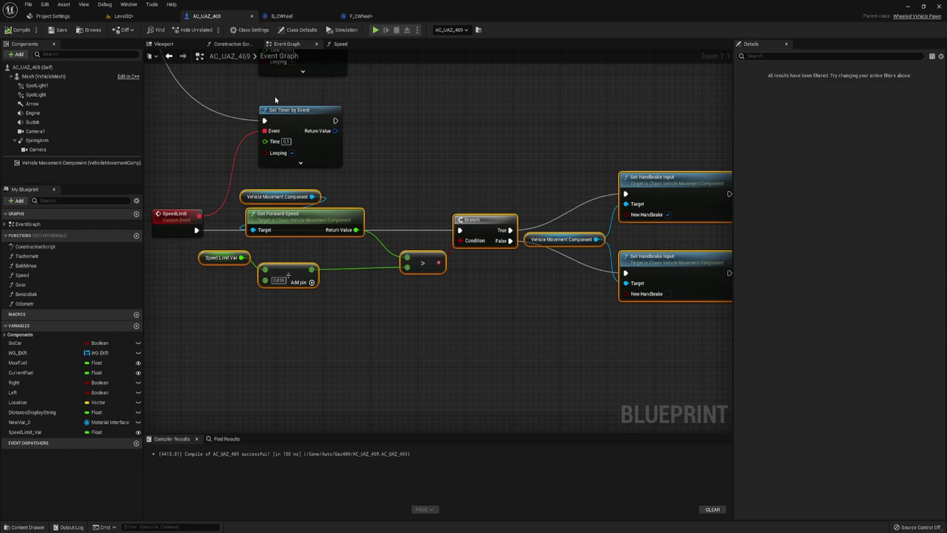
pyautogui.moveTo(525, 297); pyautogui.dragTo(371, 267, button='right')
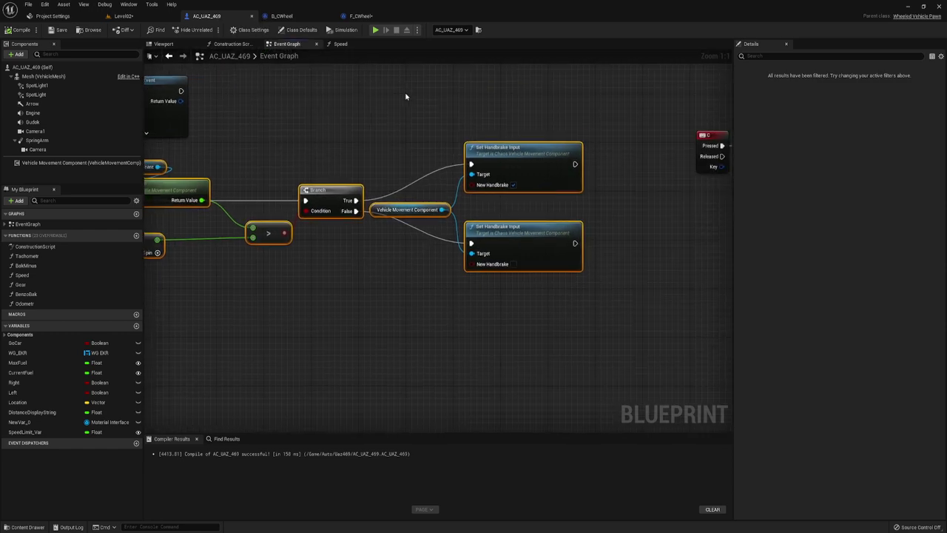
pyautogui.moveTo(406, 97); pyautogui.dragTo(565, 313)
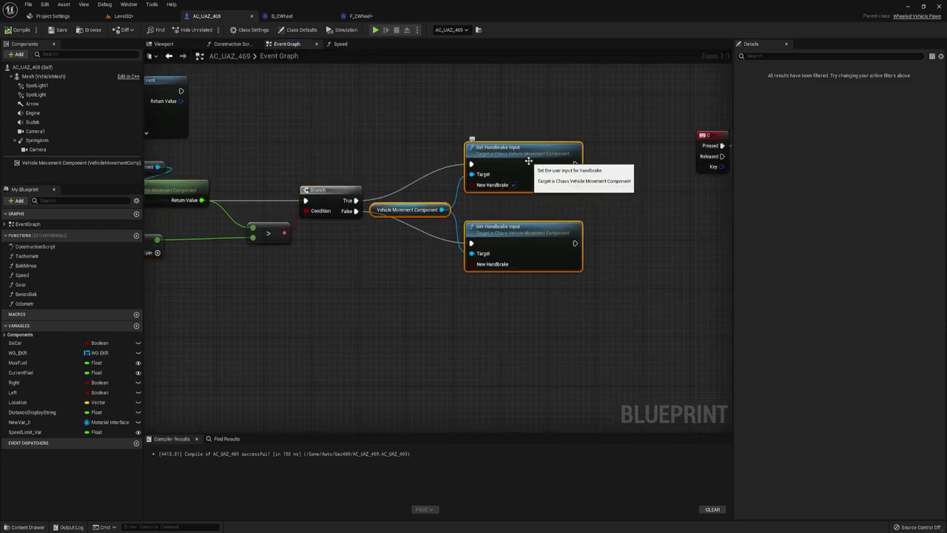
pyautogui.moveTo(529, 162)
pyautogui.mouseDown()
pyautogui.moveTo(510, 167)
pyautogui.moveTo(514, 161)
pyautogui.mouseUp()
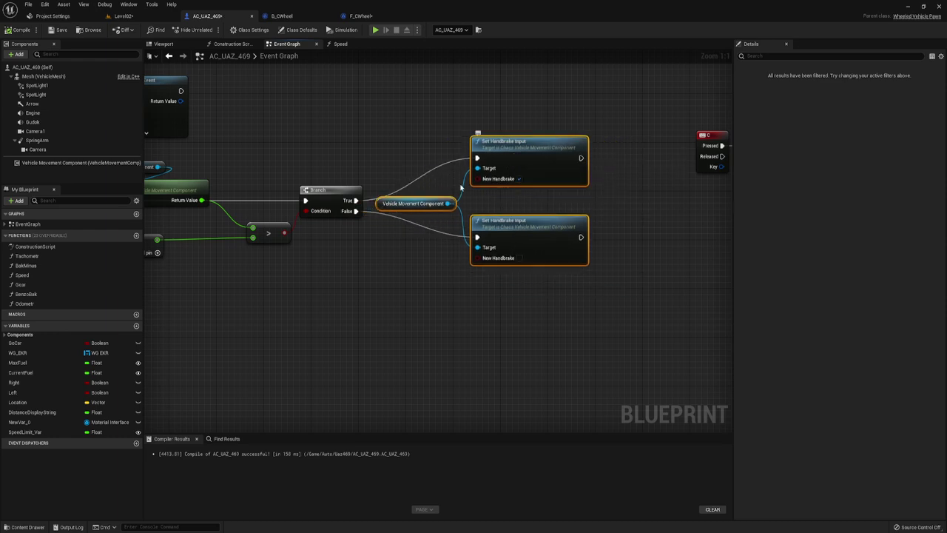
pyautogui.moveTo(564, 338); pyautogui.dragTo(554, 307)
pyautogui.moveTo(429, 152); pyautogui.dragTo(555, 313)
pyautogui.moveTo(391, 271)
pyautogui.mouseDown(button='right')
pyautogui.moveTo(415, 294)
pyautogui.moveTo(442, 290)
pyautogui.moveTo(397, 268)
pyautogui.mouseUp(button='right')
pyautogui.scroll(-2, 442, 293)
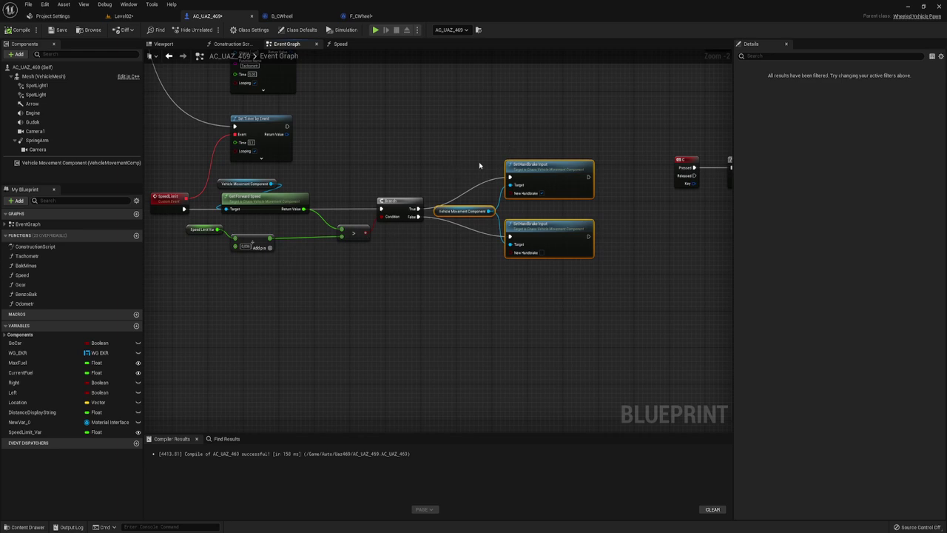
pyautogui.moveTo(543, 294); pyautogui.dragTo(541, 295)
pyautogui.click(465, 160)
pyautogui.scroll(-3, 531, 240)
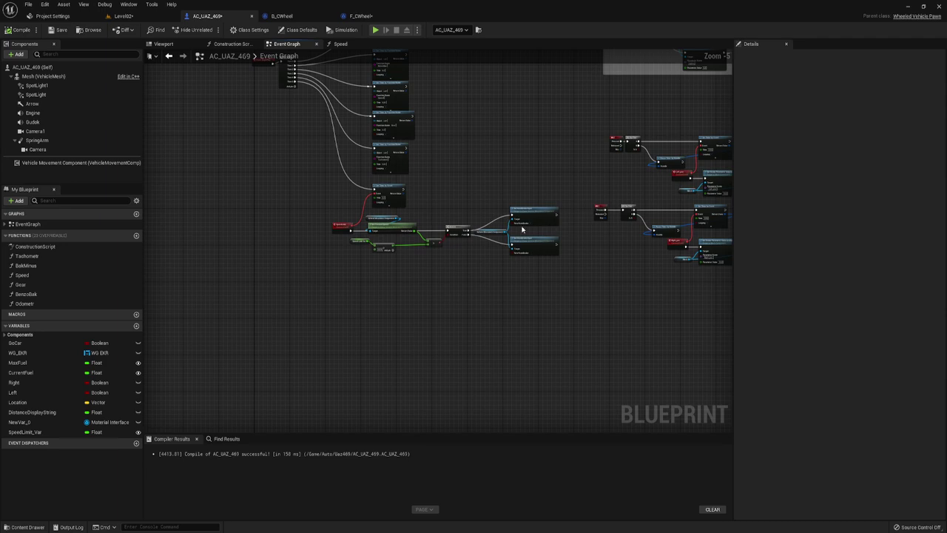
pyautogui.scroll(3, 521, 230)
pyautogui.scroll(1, 427, 202)
pyautogui.moveTo(432, 153); pyautogui.dragTo(542, 306)
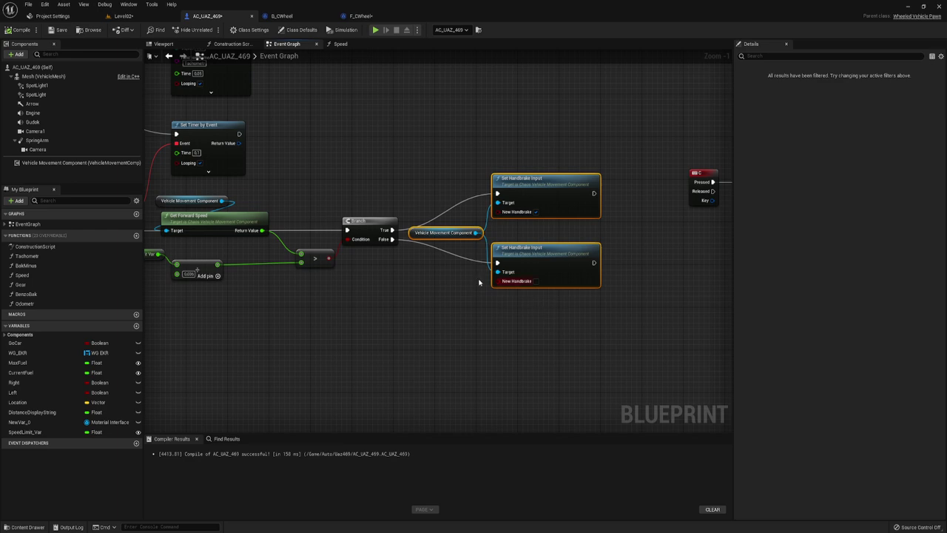
pyautogui.moveTo(156, 268); pyautogui.dragTo(201, 259, button='right')
pyautogui.click(200, 259)
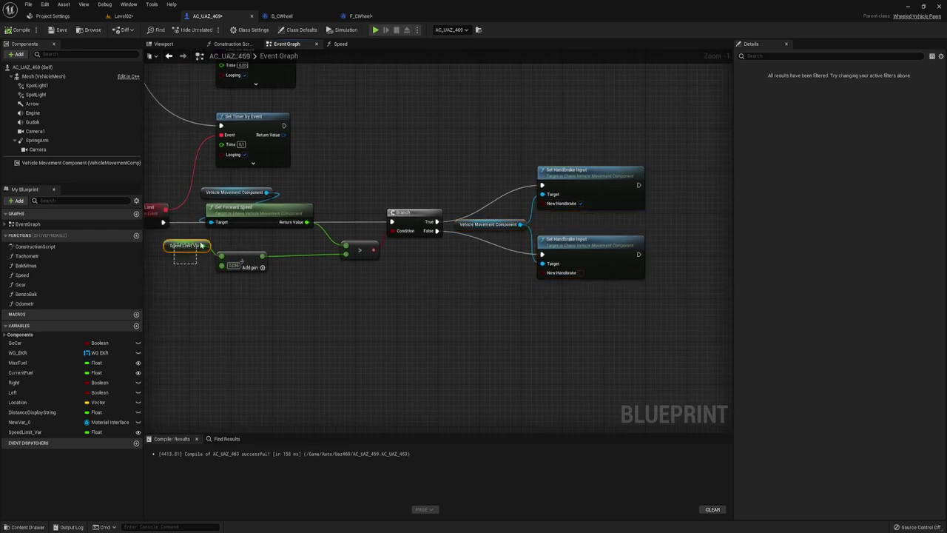
pyautogui.click(200, 246)
pyautogui.moveTo(415, 285); pyautogui.dragTo(410, 274, button='right')
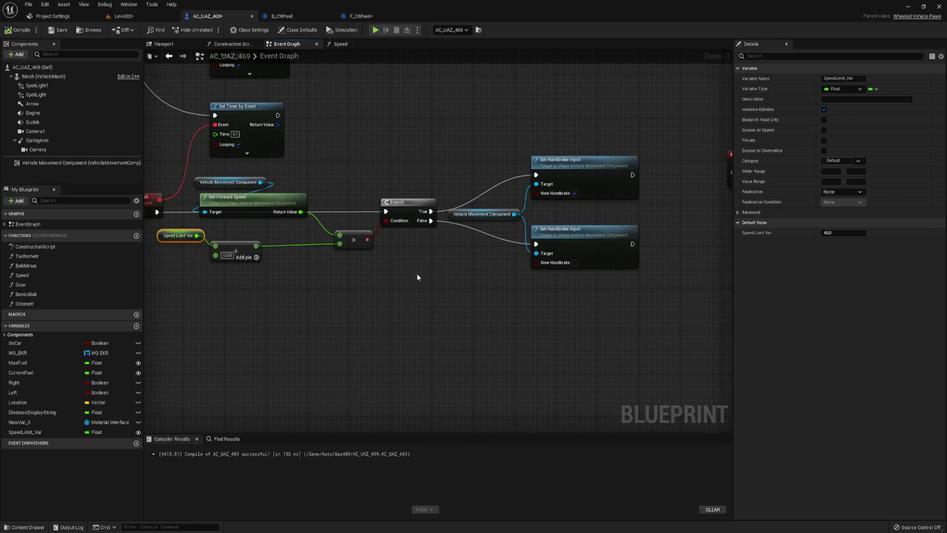
pyautogui.moveTo(489, 135); pyautogui.dragTo(596, 294)
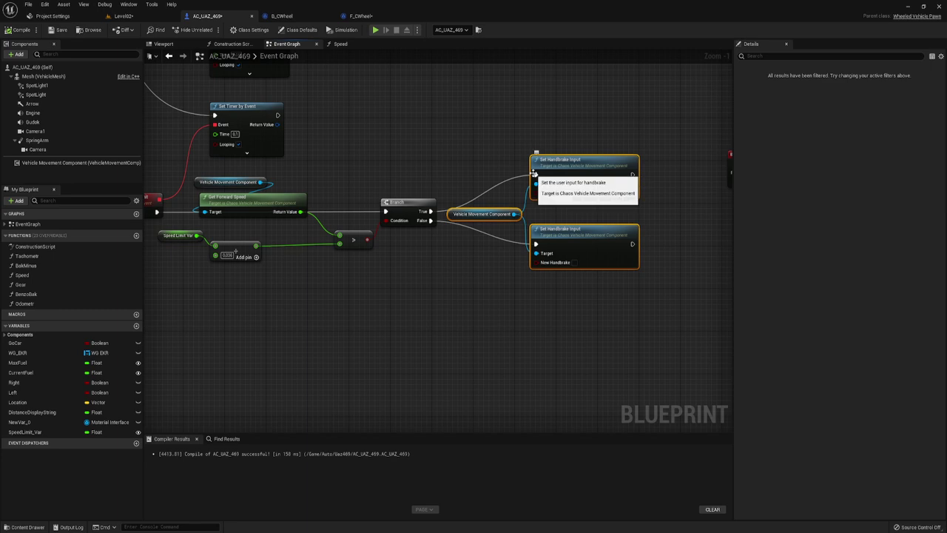
pyautogui.click(468, 101)
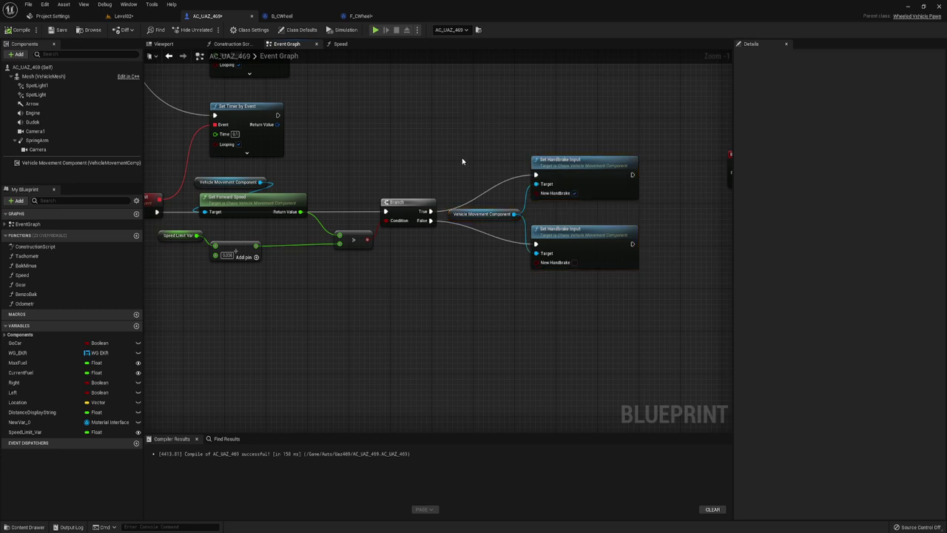
pyautogui.moveTo(462, 161); pyautogui.dragTo(507, 157, button='right')
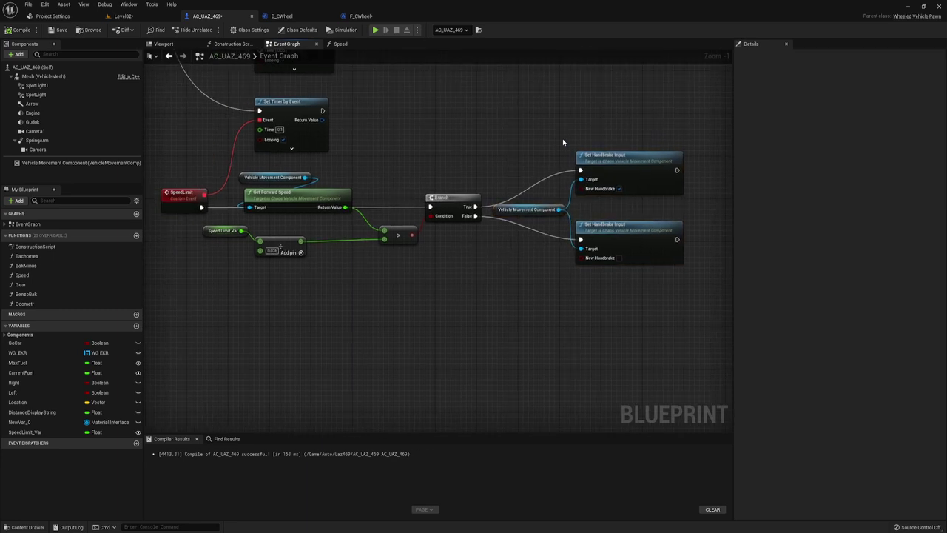
# Step: Focus the viewport on the selected AC_UAZ_469, orbit slightly, and zoom in close
pyautogui.click(104, 15)
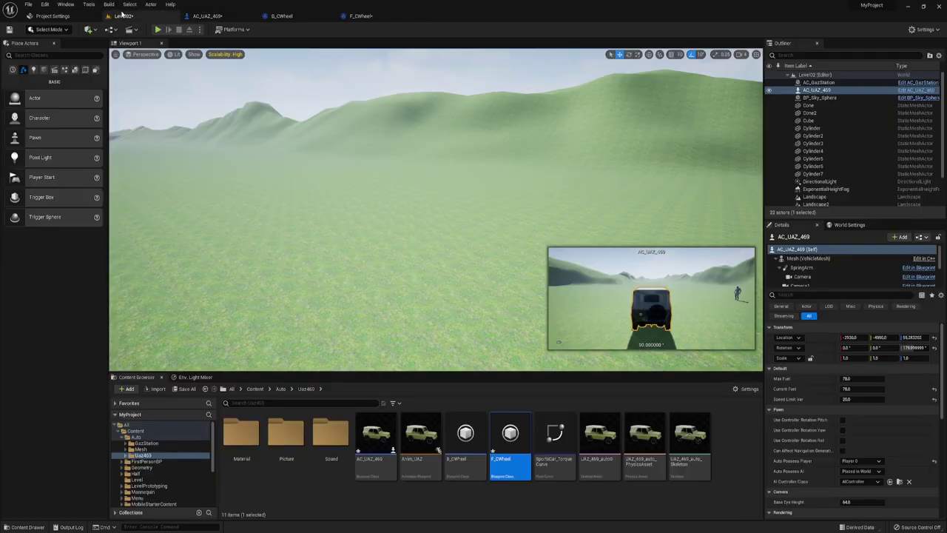
pyautogui.press('f')
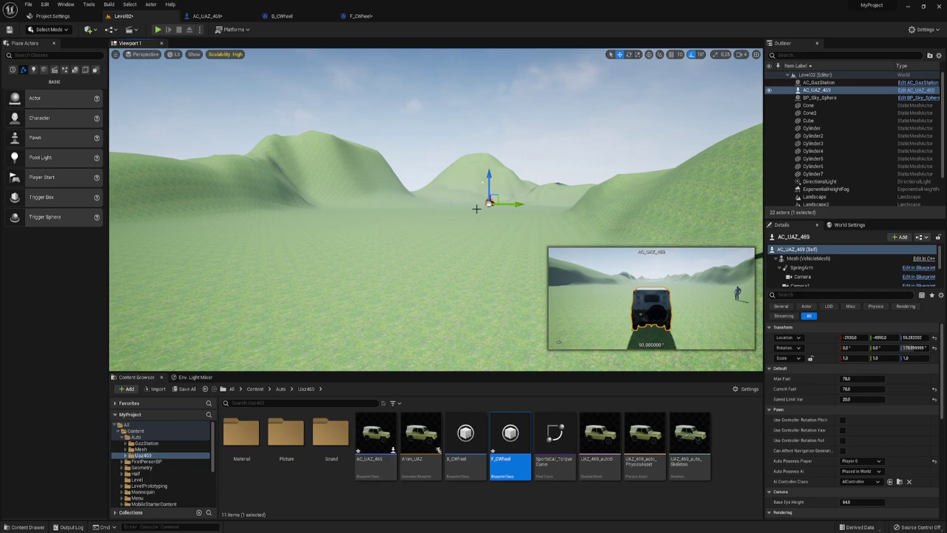
pyautogui.moveTo(476, 209); pyautogui.dragTo(477, 215, button='right')
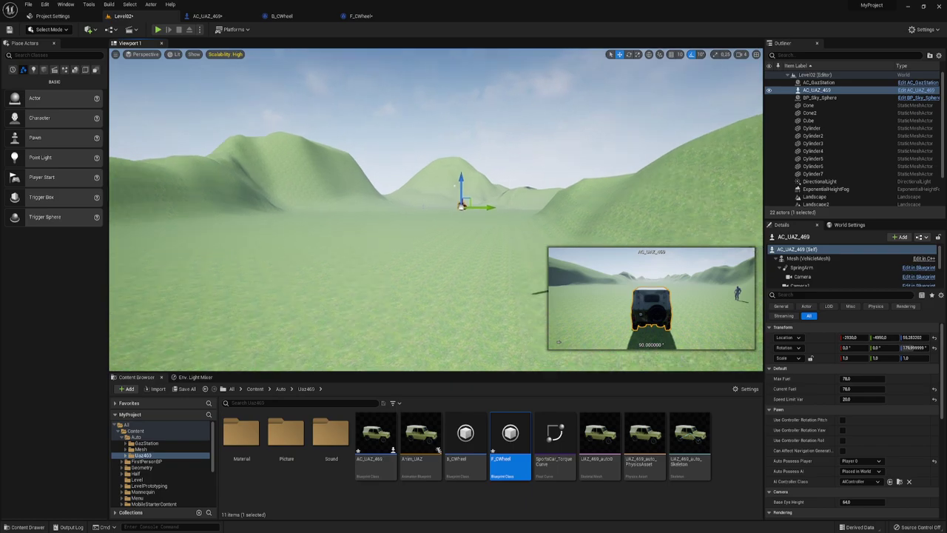
pyautogui.press('f')
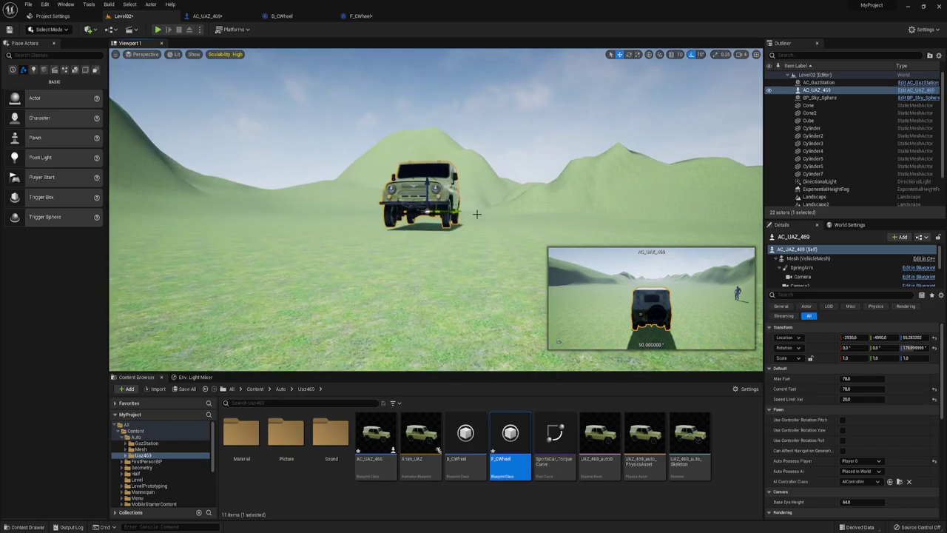